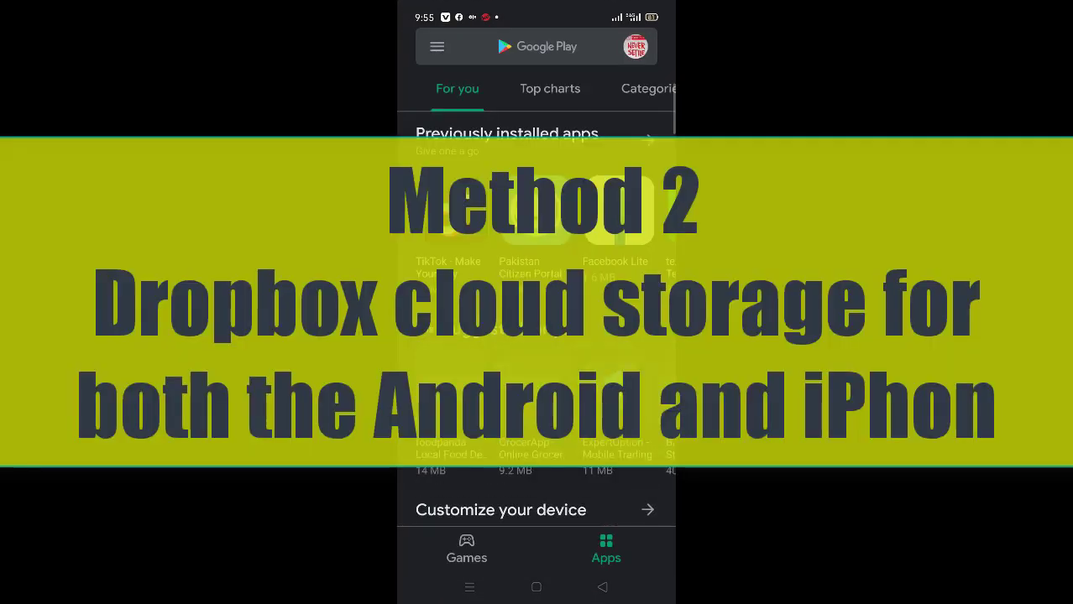
Step: Search Google Play for 'whats tools' and pick the what's tools suggestion
left_click(537, 46)
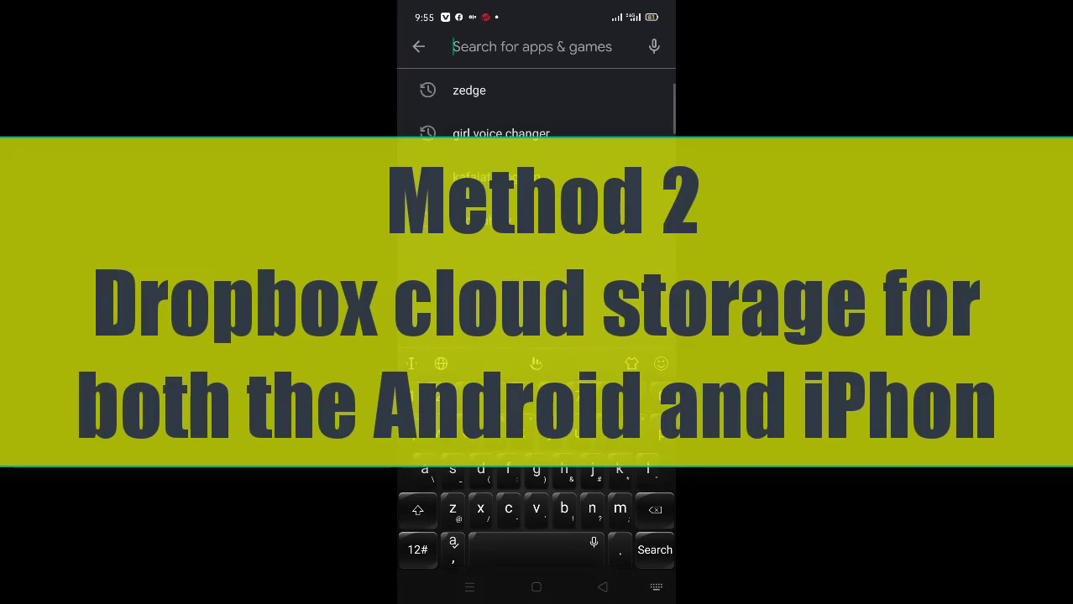
type("what")
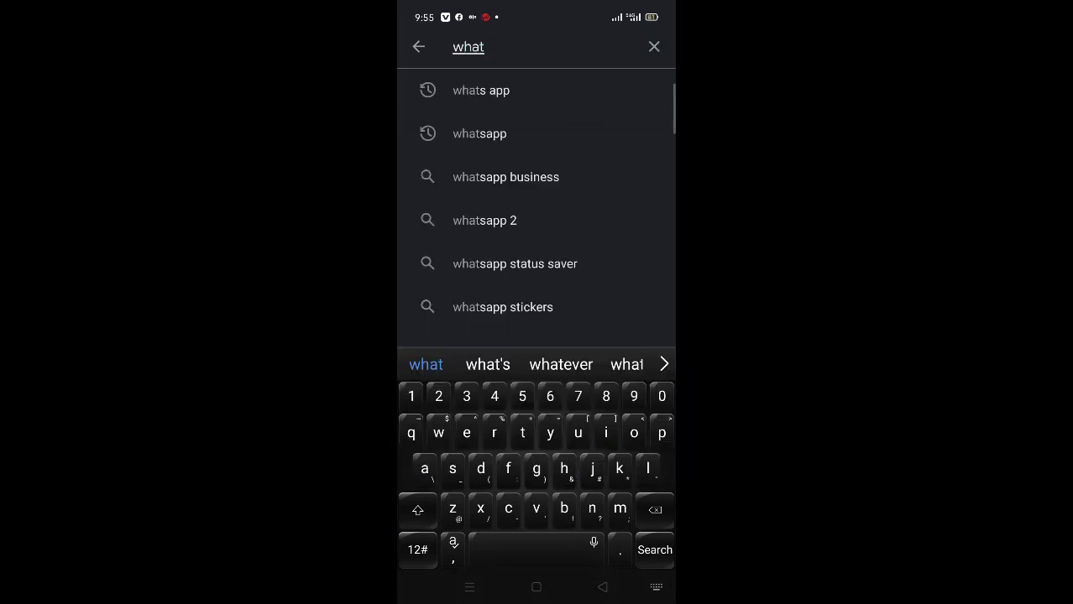
type("s to")
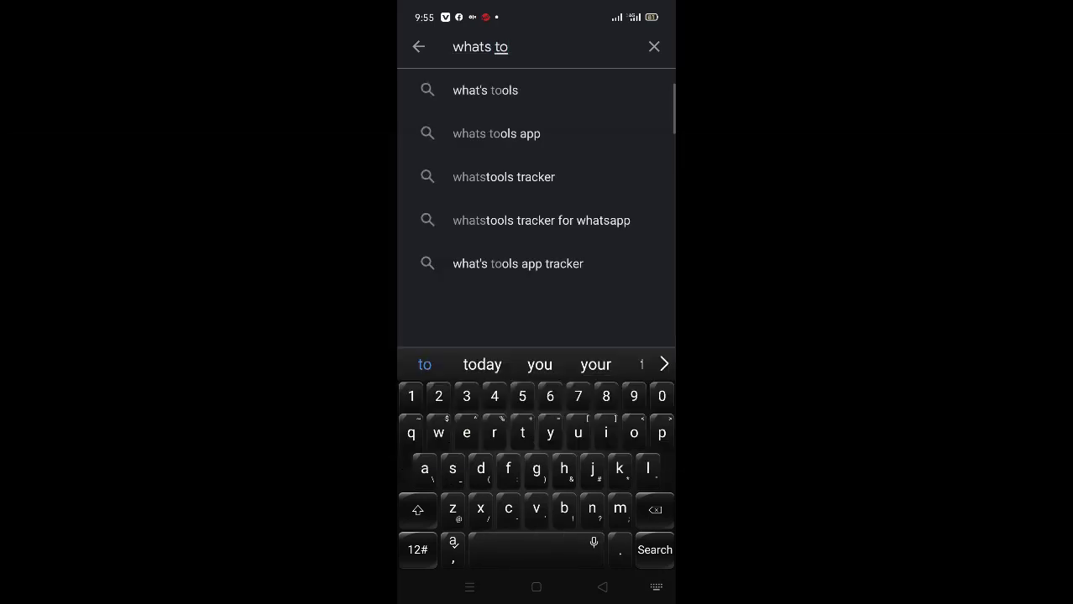
left_click(485, 89)
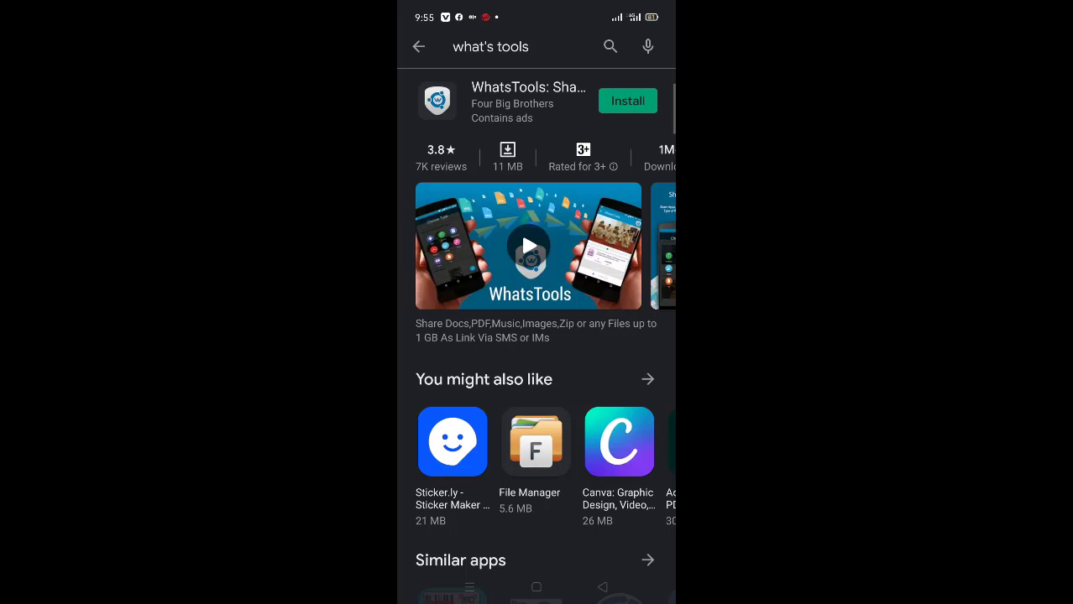
Step: Install WhatsTools and skip past its intro slide
left_click(628, 101)
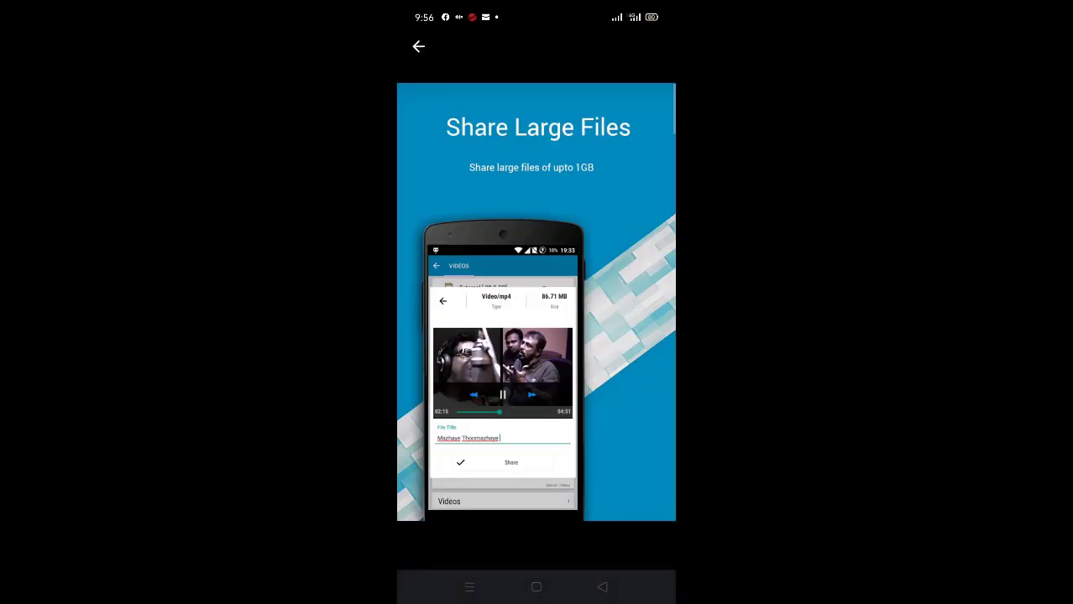
left_click(602, 586)
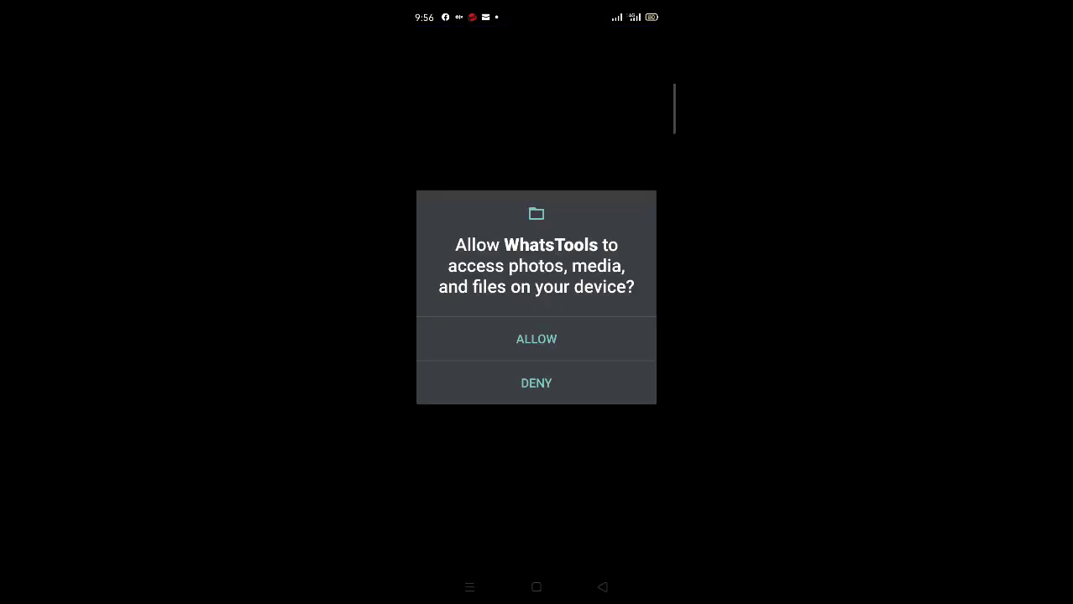
Step: Allow WhatsTools to access device files and grant it access to the Google account
left_click(555, 338)
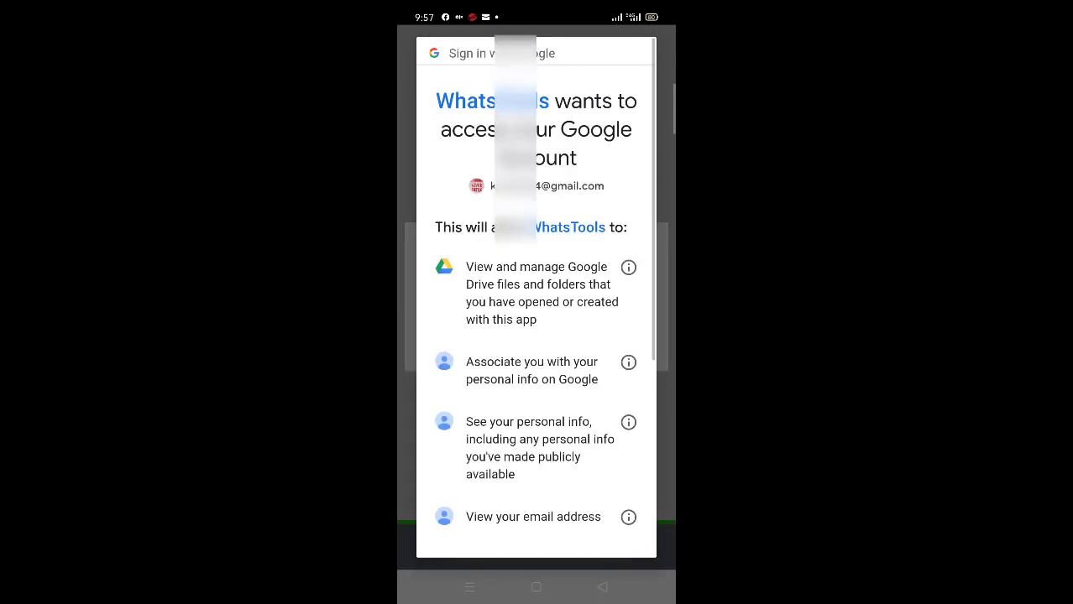
scroll(536, 298, "down", 3)
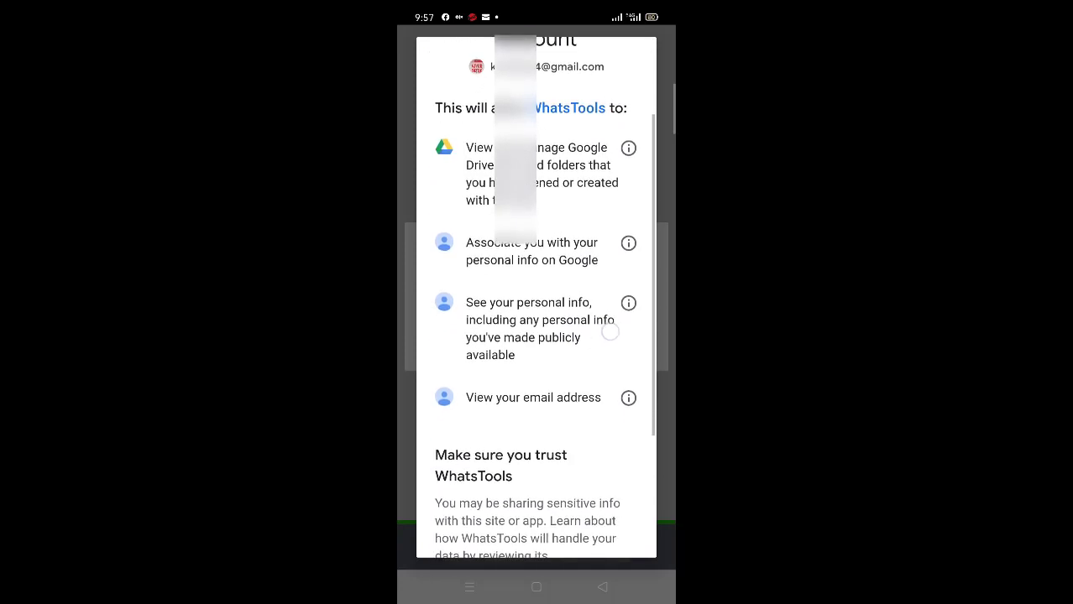
scroll(563, 378, "down", 4)
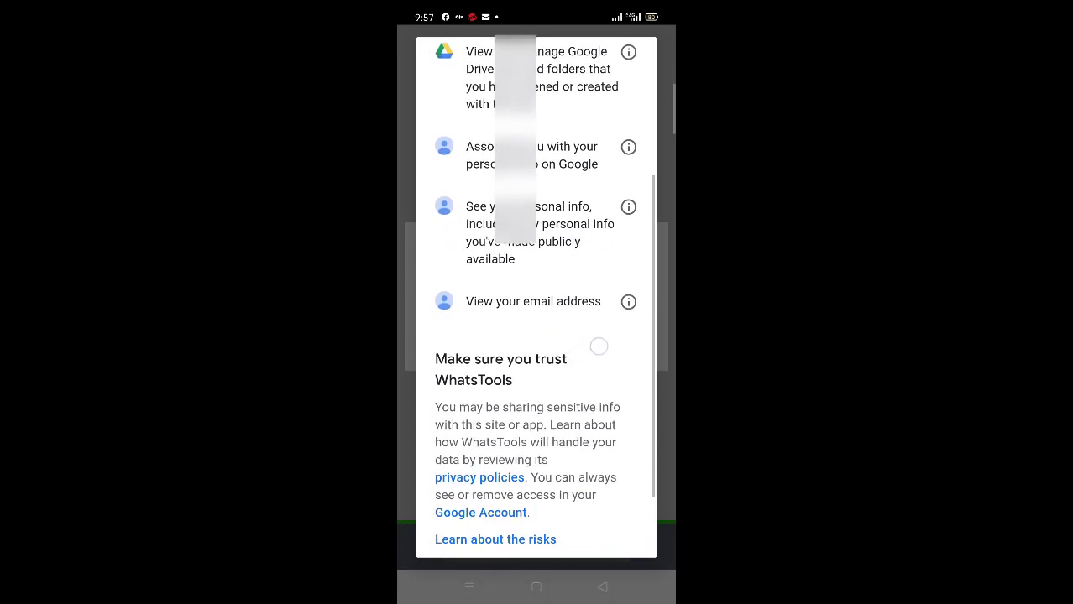
scroll(535, 298, "down", 1)
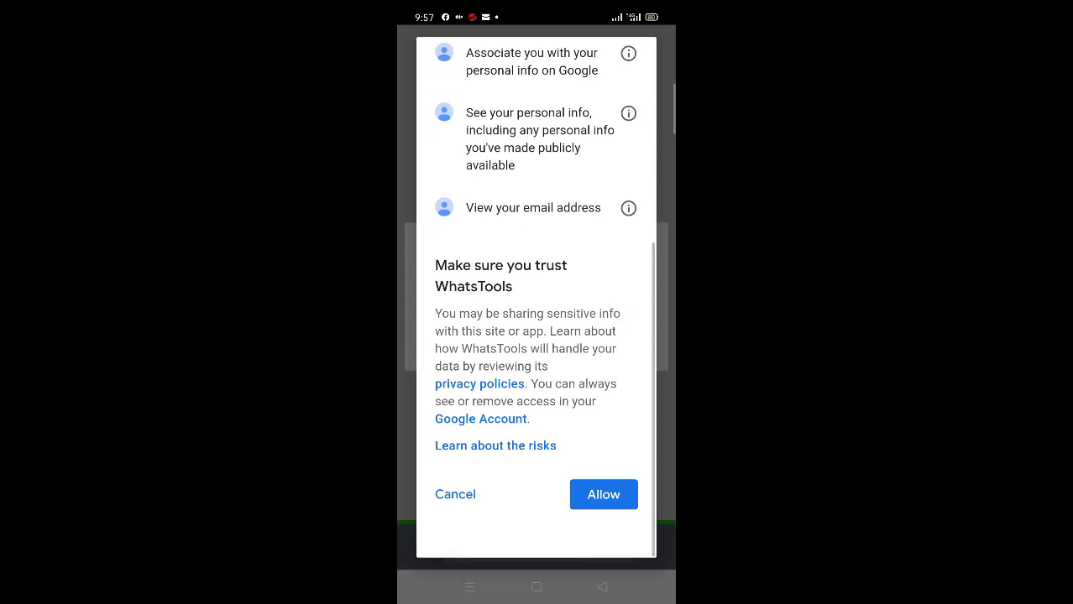
left_click(604, 495)
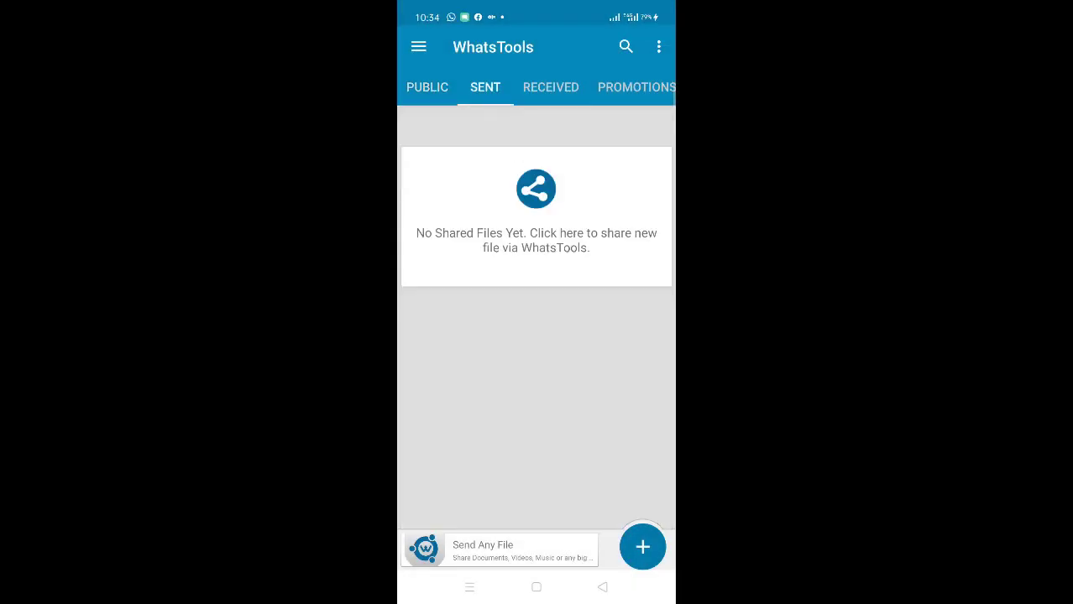
Step: Pick the 185.75 MB birthday video from the Video folder as a new WhatsTools file share
left_click(536, 189)
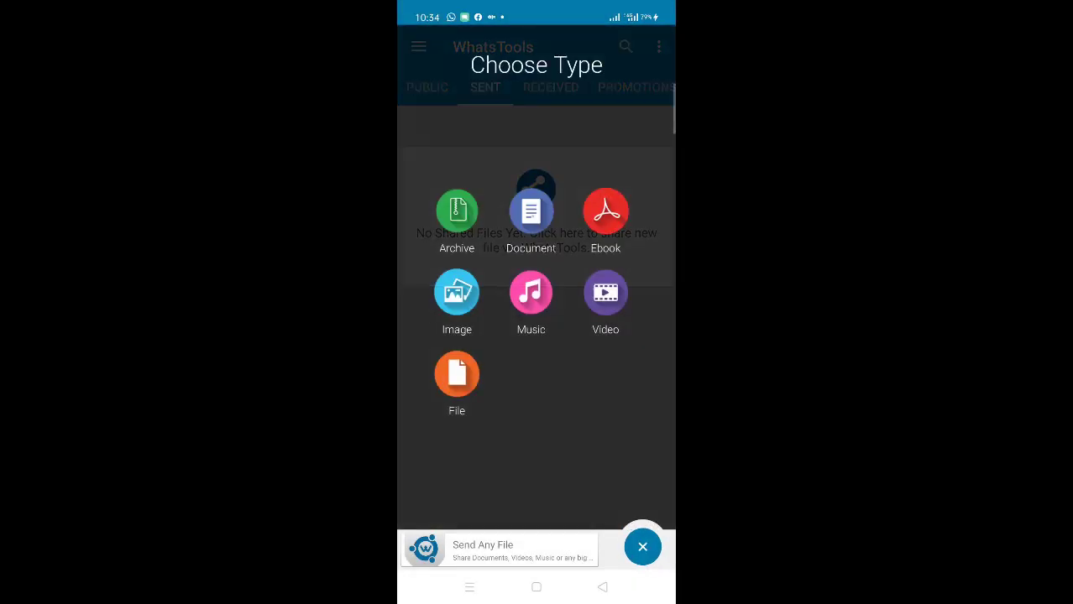
left_click(456, 373)
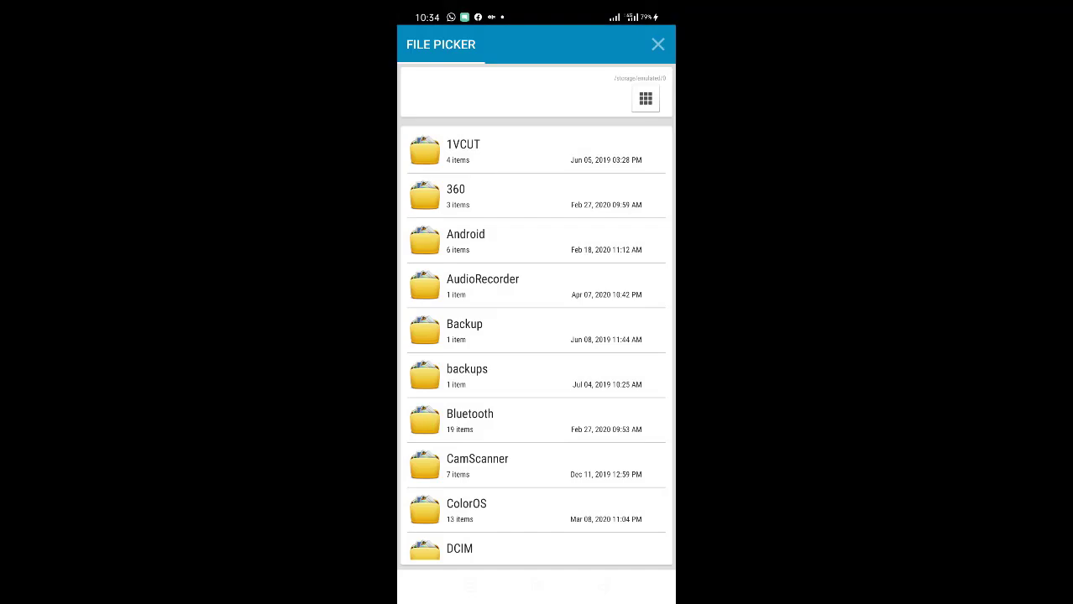
scroll(536, 361, "down", 5)
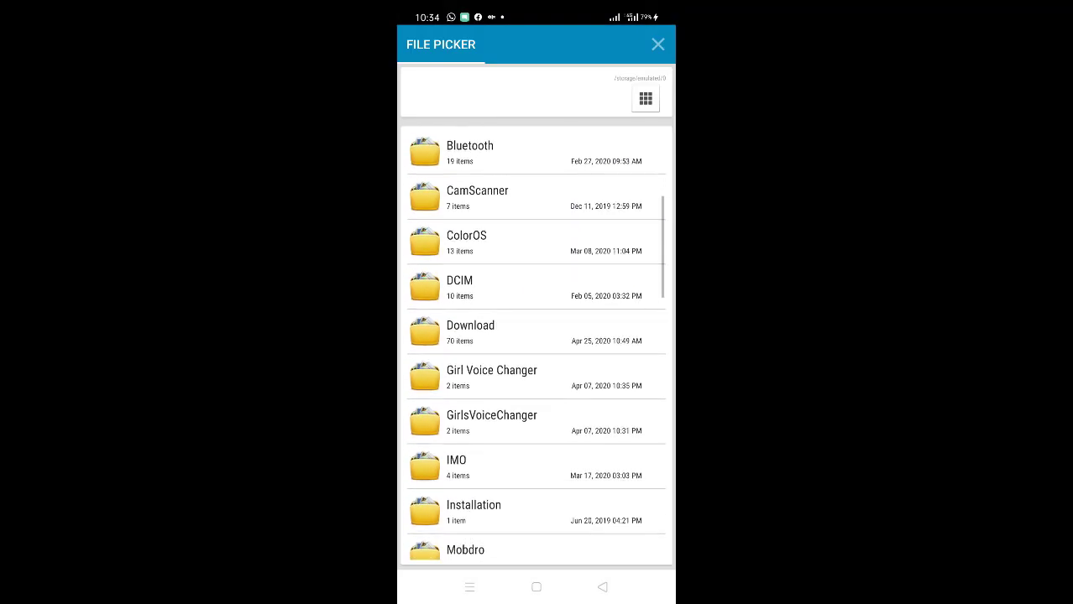
left_click(645, 98)
left_click(623, 179)
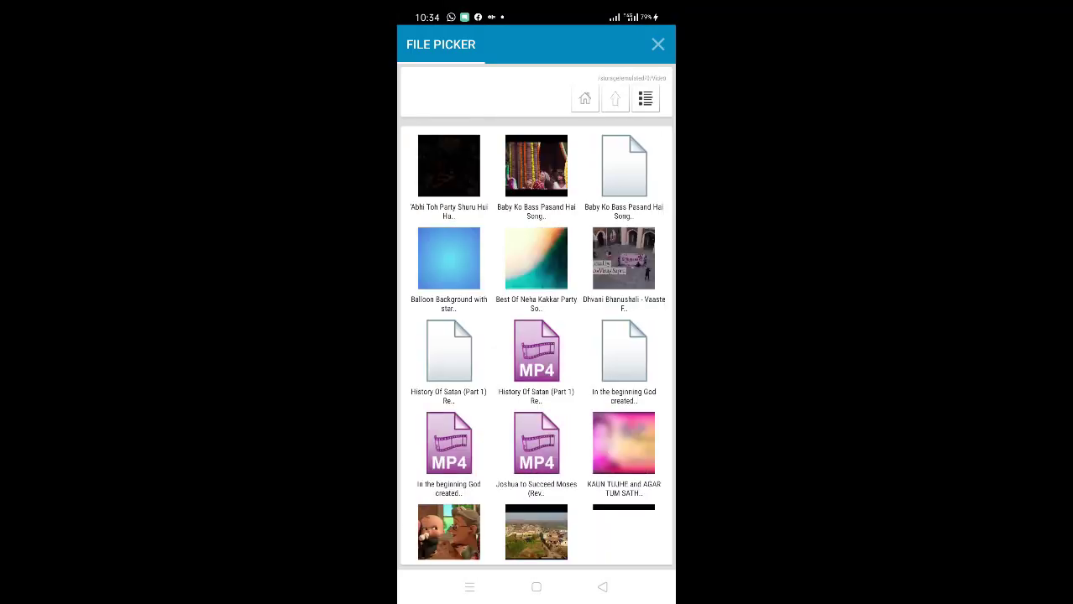
scroll(536, 346, "down", 5)
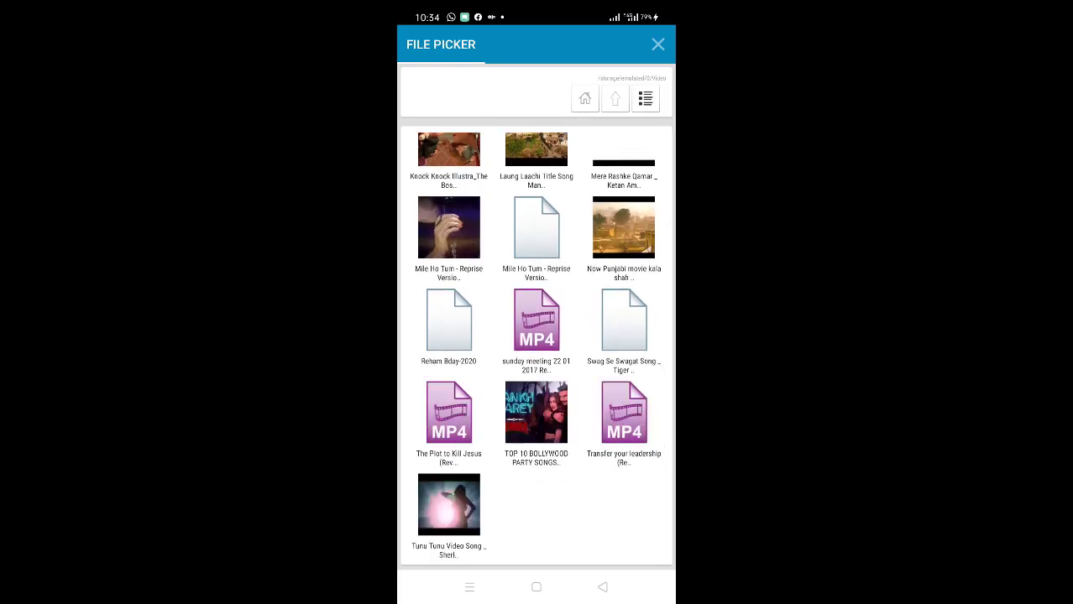
left_click(428, 329)
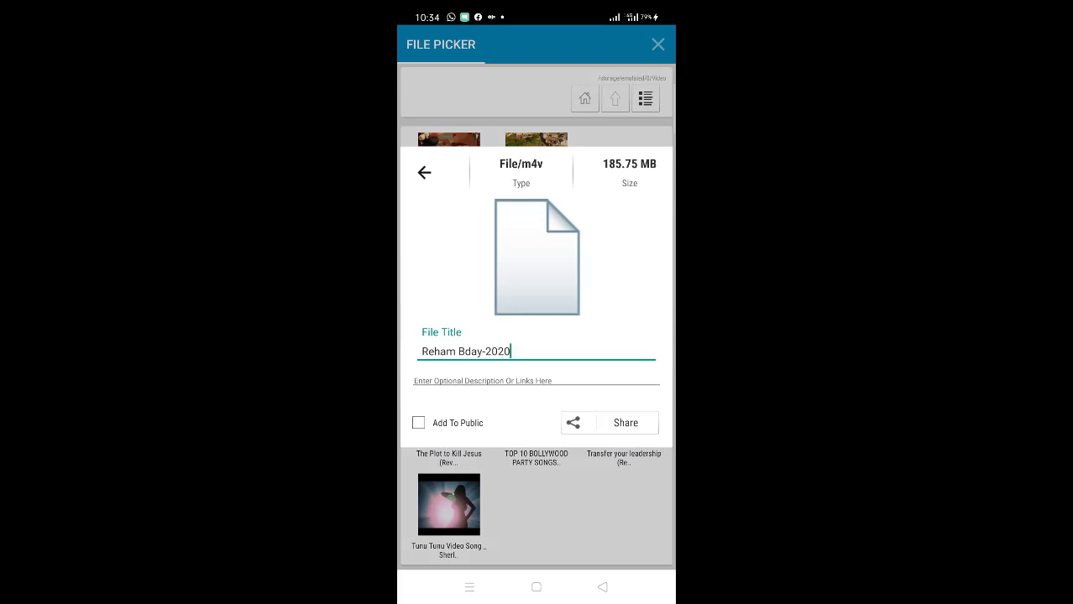
Step: Generate the video's share link and send it to the chosen WhatsApp contact
left_click(626, 424)
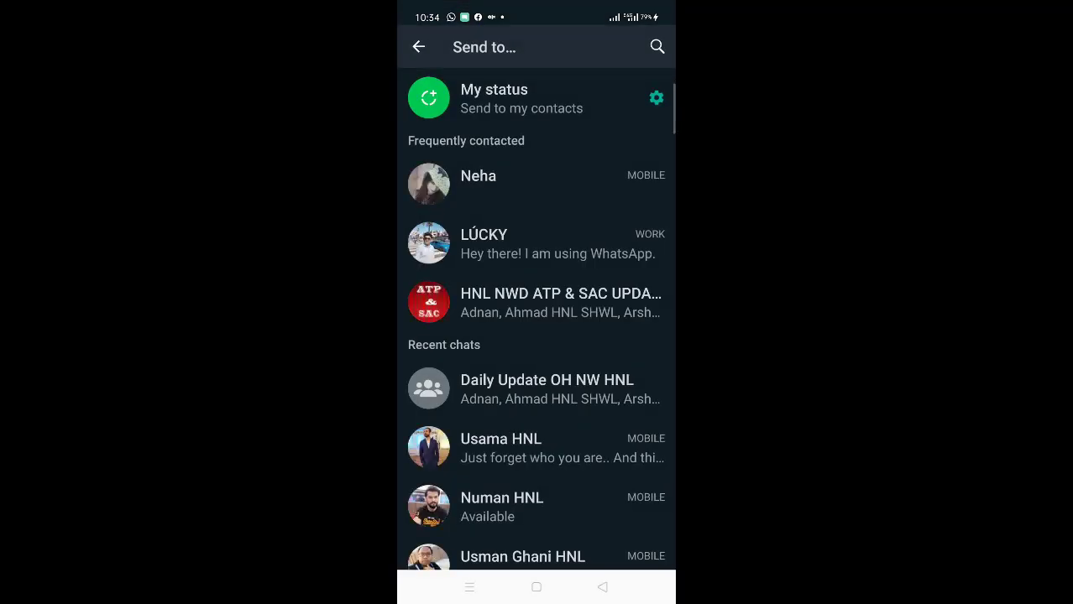
left_click(556, 248)
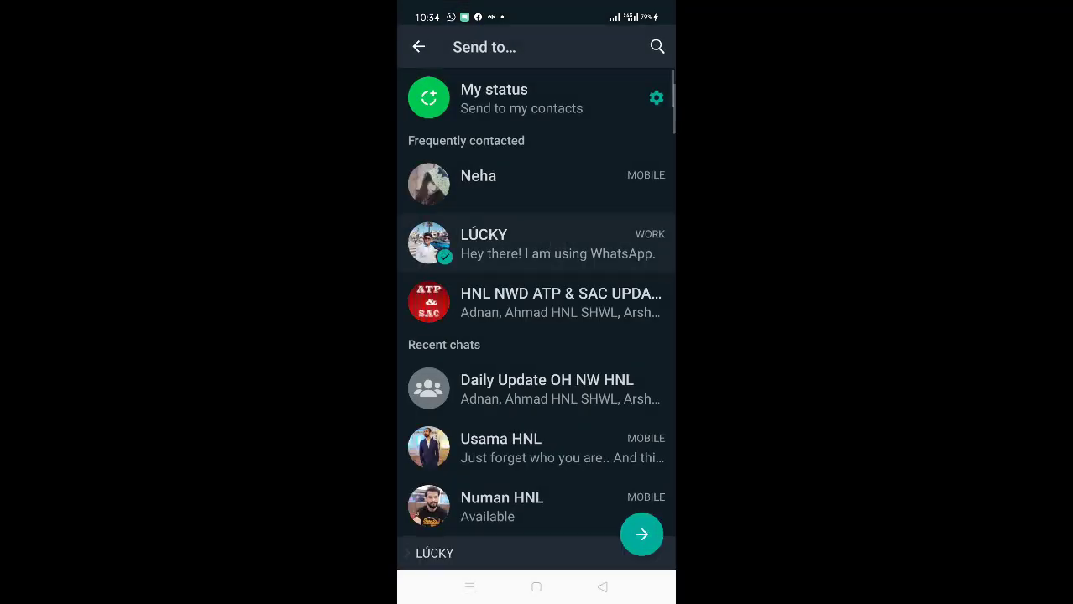
left_click(642, 535)
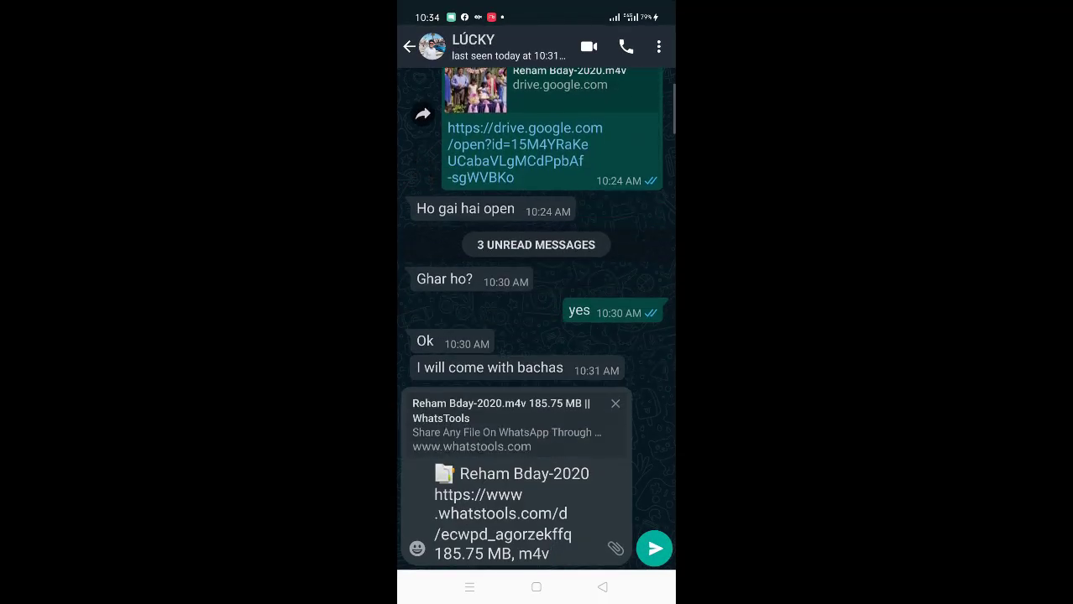
left_click(654, 549)
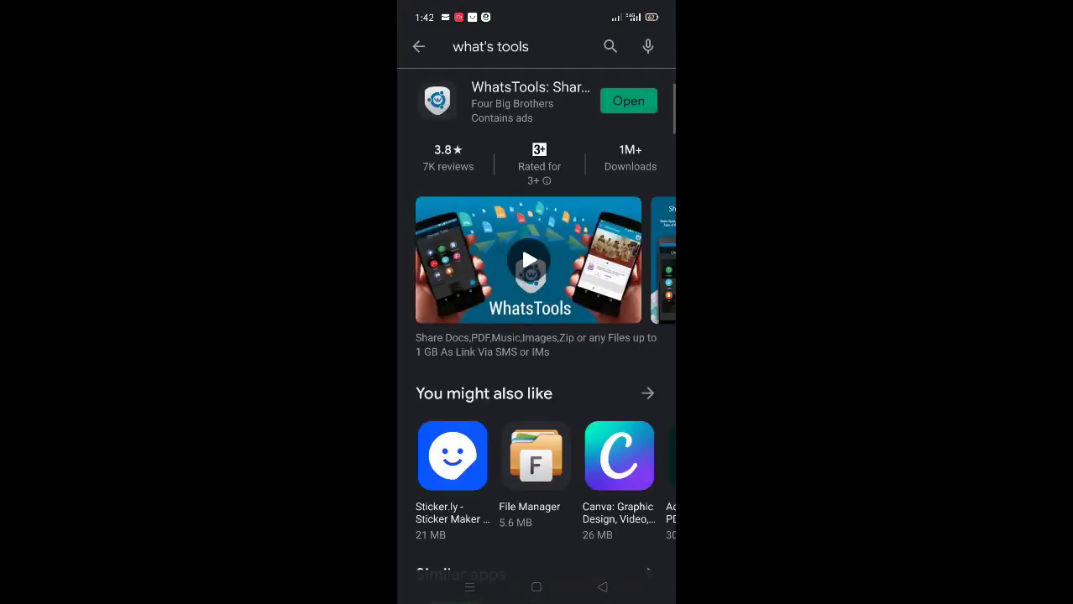
Step: Search Google Play for 'drop' and install the Dropbox app
left_click(610, 46)
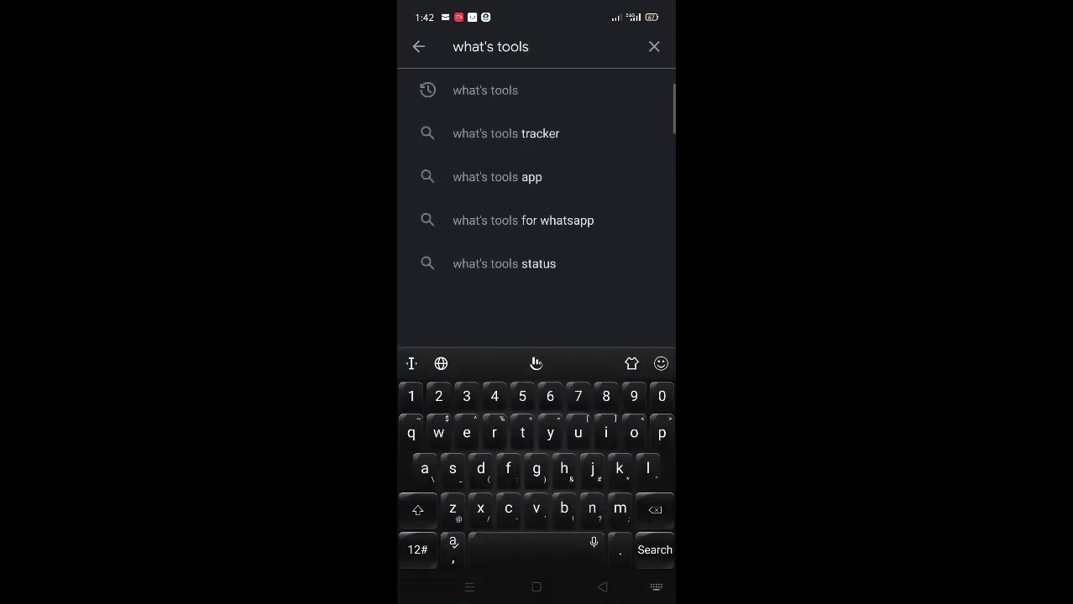
left_click(654, 46)
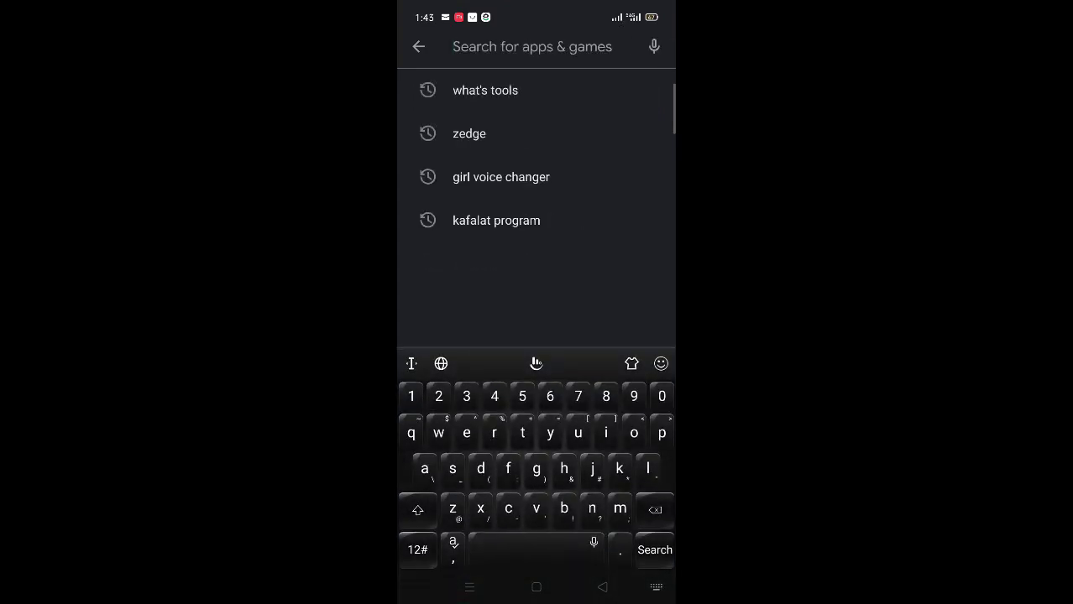
type("drop")
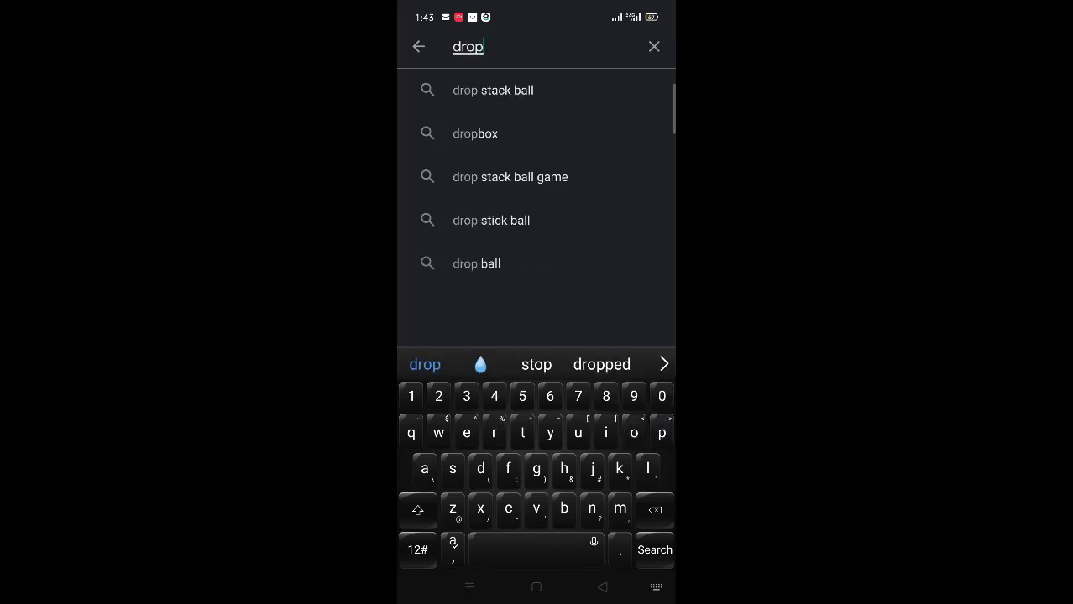
left_click(458, 120)
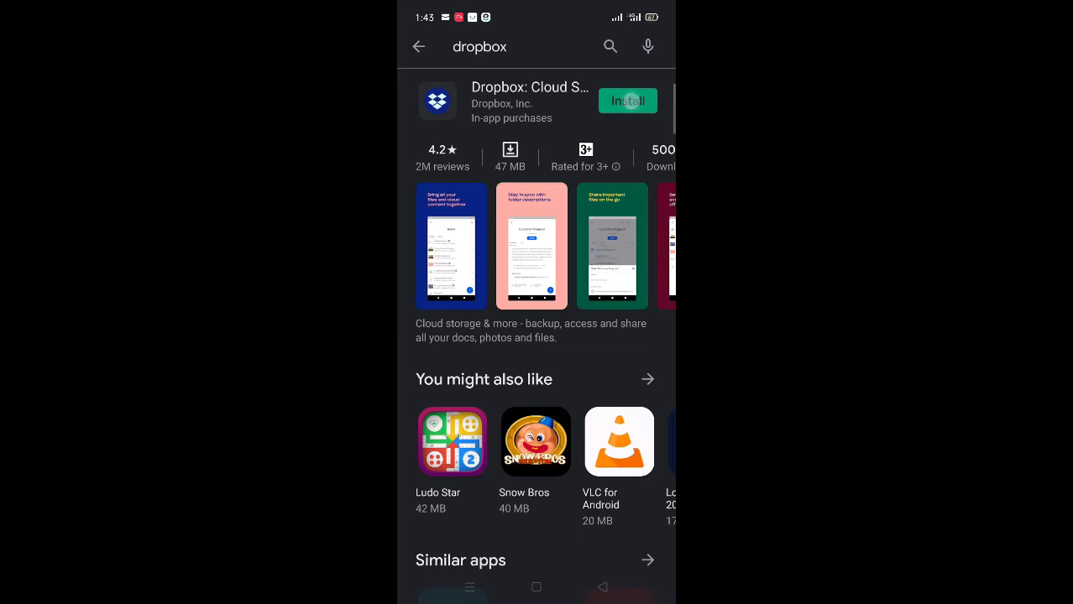
left_click(630, 101)
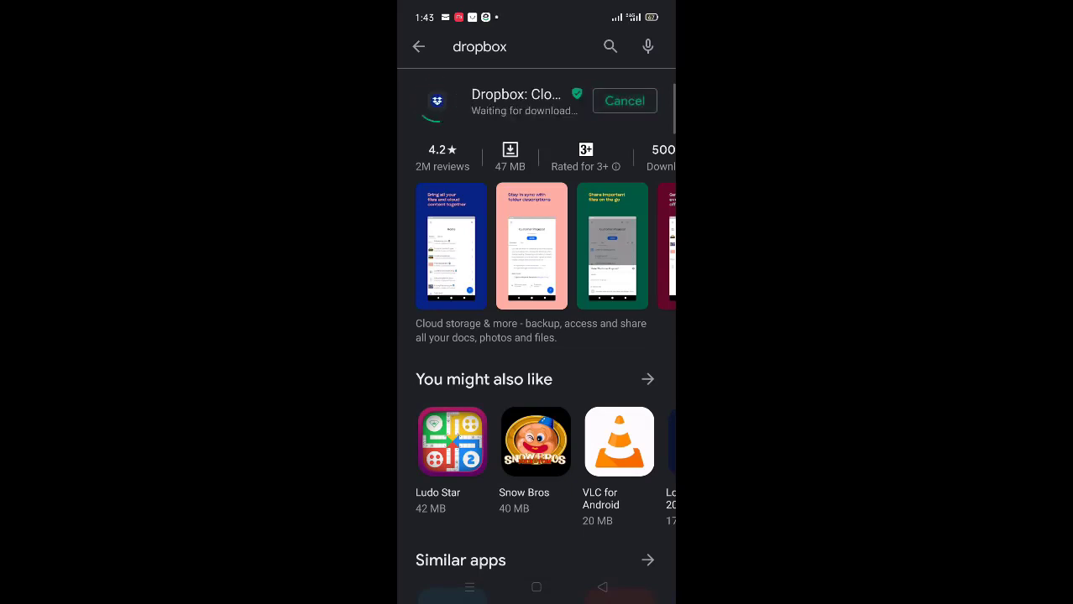
Step: Browse the Dropbox screenshots full size up to the 'Share important files' one
left_click(467, 269)
left_click_drag(604, 319, 437, 319)
left_click_drag(605, 319, 436, 319)
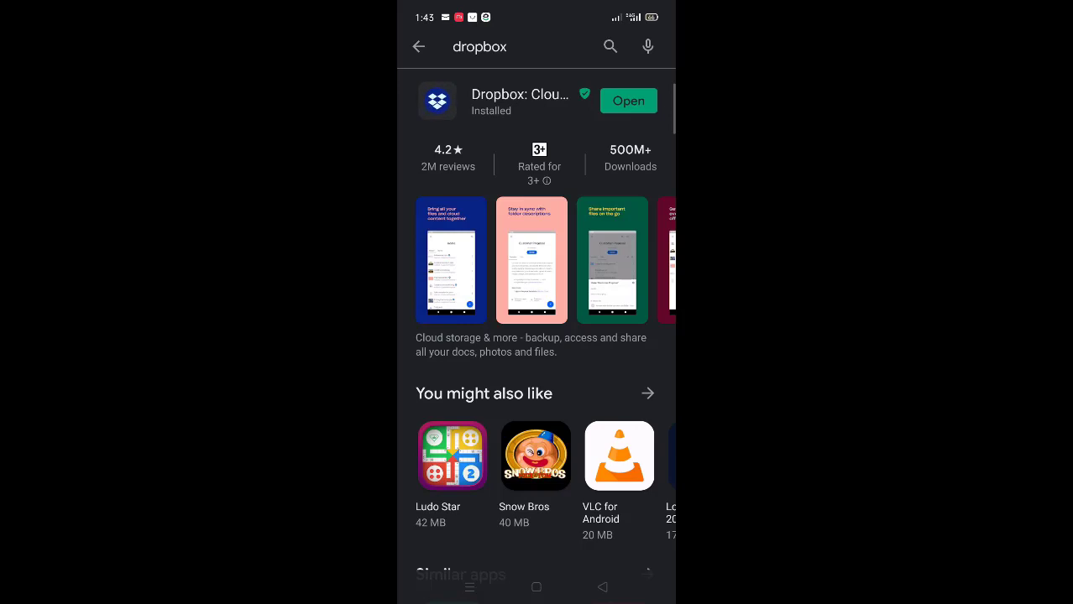
Step: Sign in to Dropbox with Google, allow access, accept the terms and create the account
left_click(628, 101)
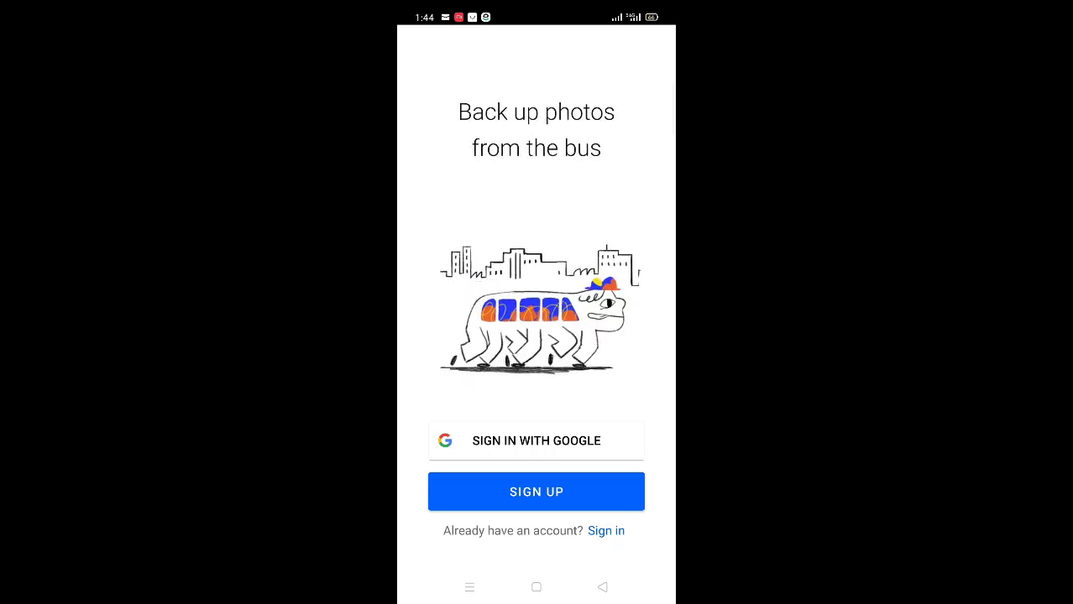
left_click(582, 439)
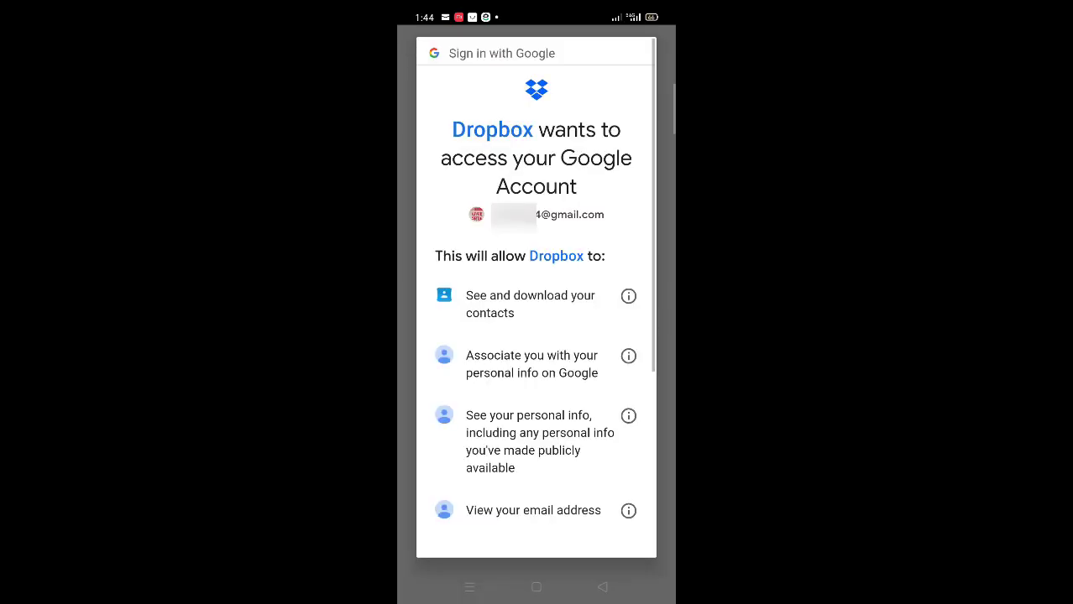
scroll(537, 336, "down", 5)
left_click(603, 494)
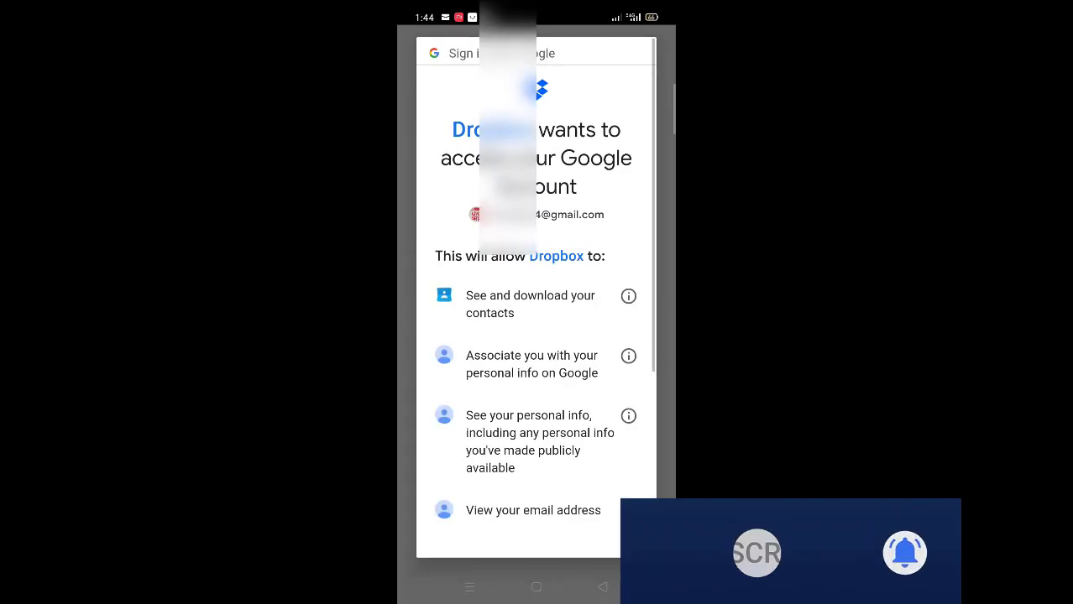
scroll(536, 336, "down", 5)
left_click(618, 498)
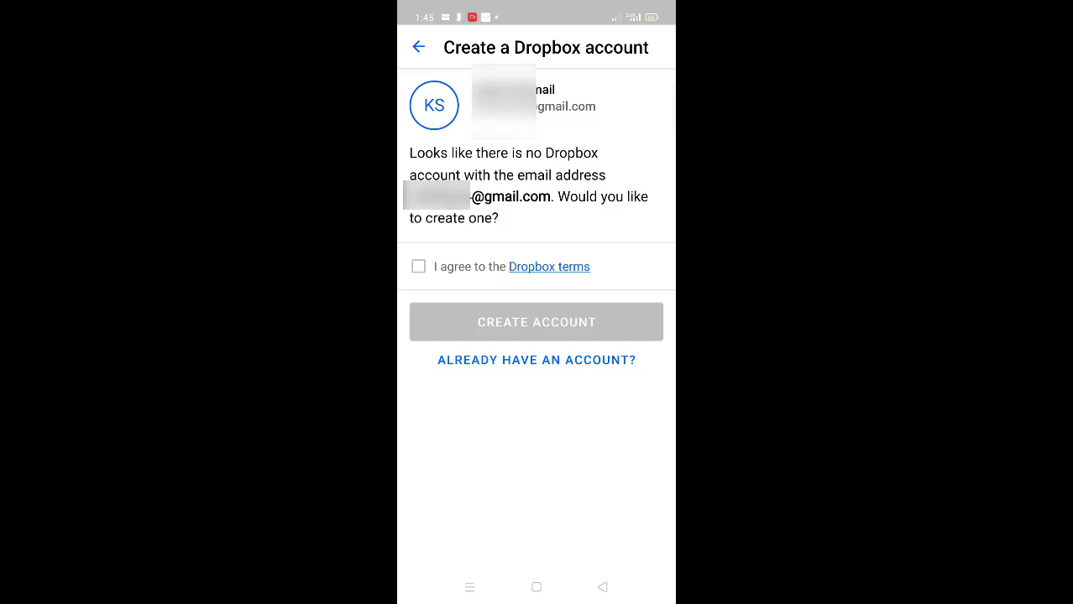
left_click(418, 267)
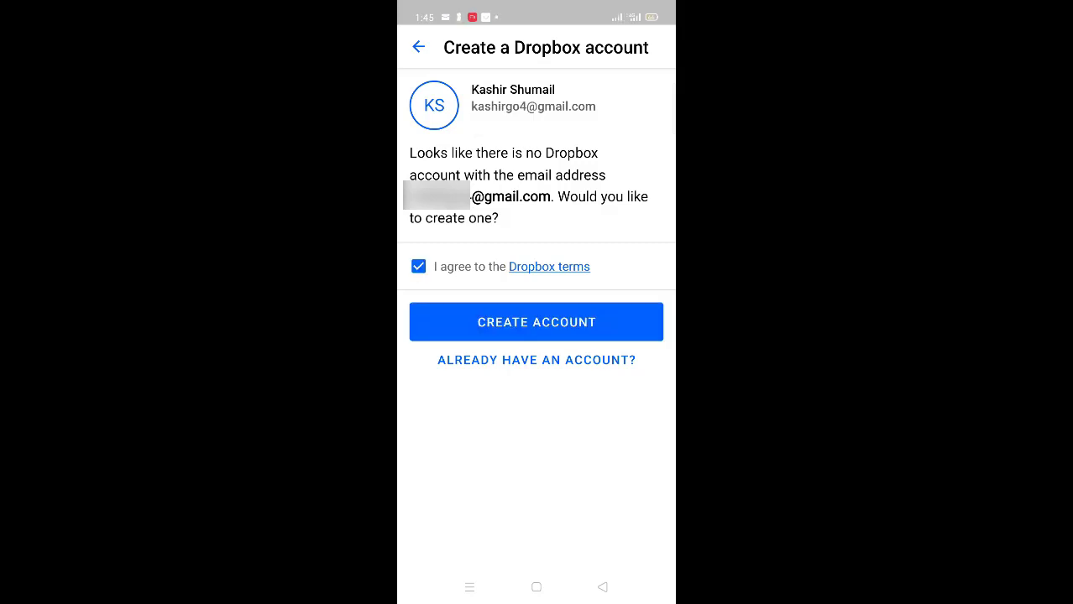
left_click(561, 320)
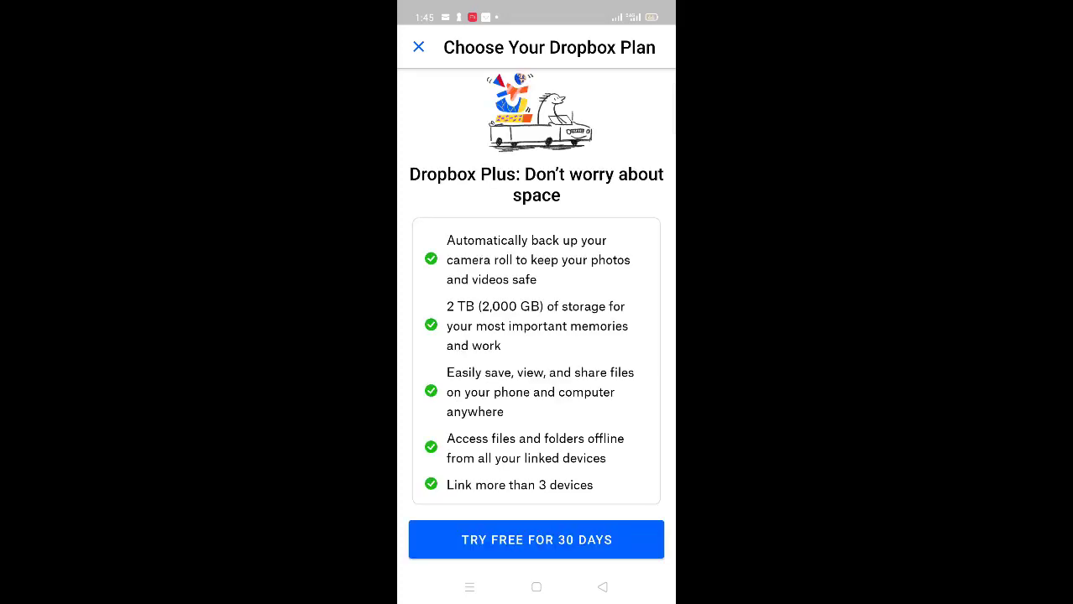
Step: Cancel the Dropbox Plus 30-day trial purchase, decline the plan, and skip photo upload
scroll(563, 359, "down", 2)
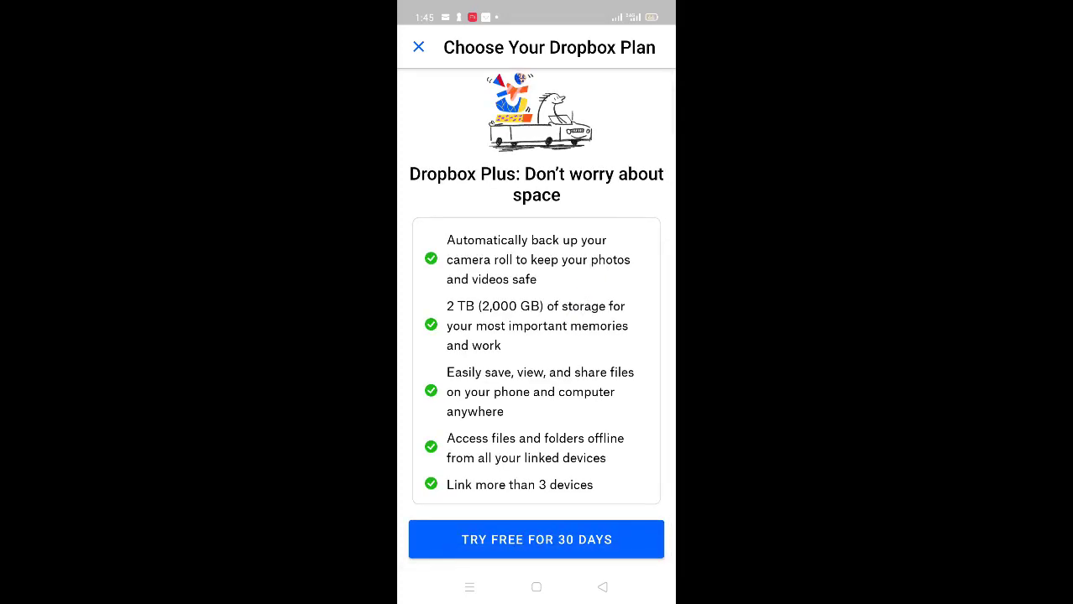
left_click(597, 542)
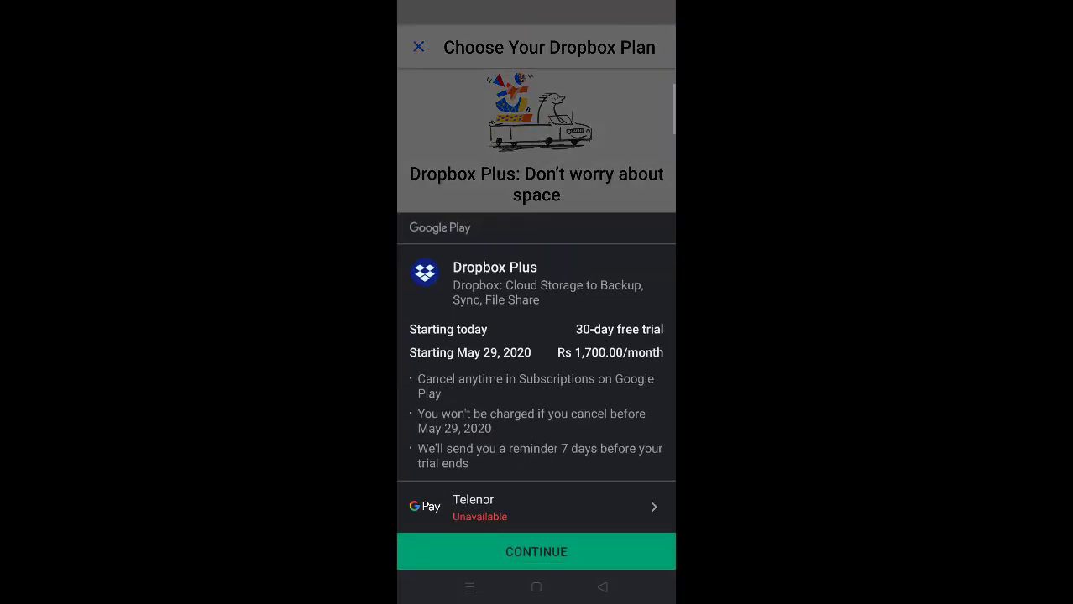
left_click(625, 548)
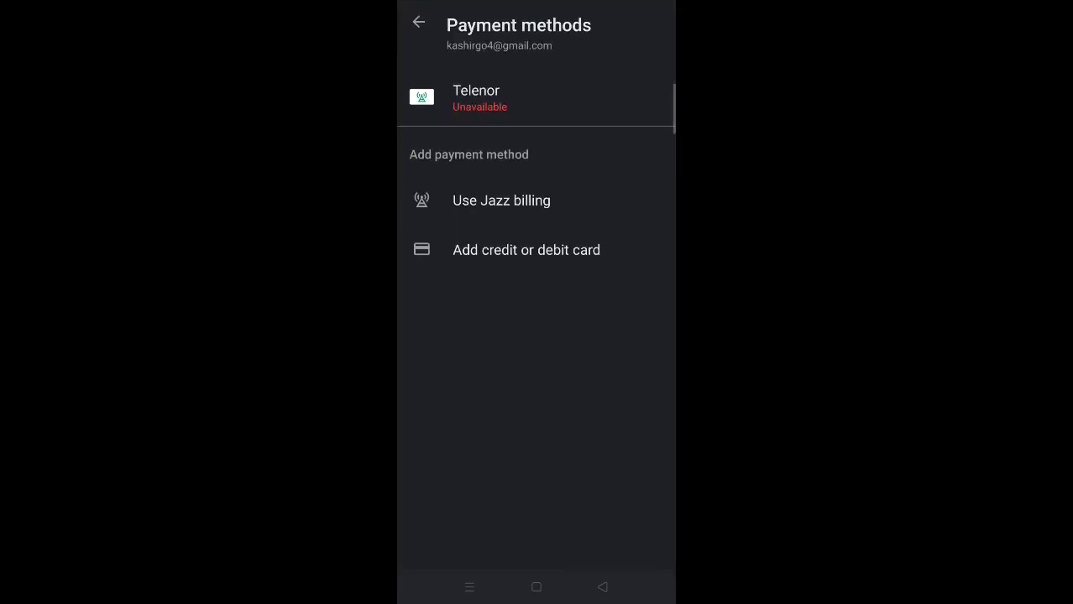
left_click(602, 587)
left_click(545, 444)
left_click(602, 587)
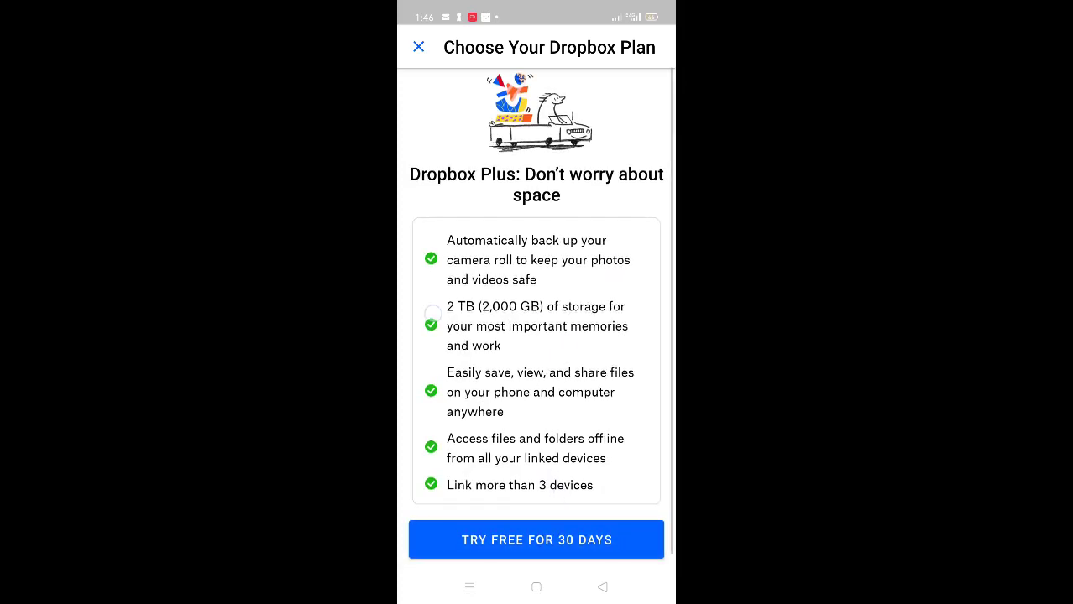
left_click(603, 589)
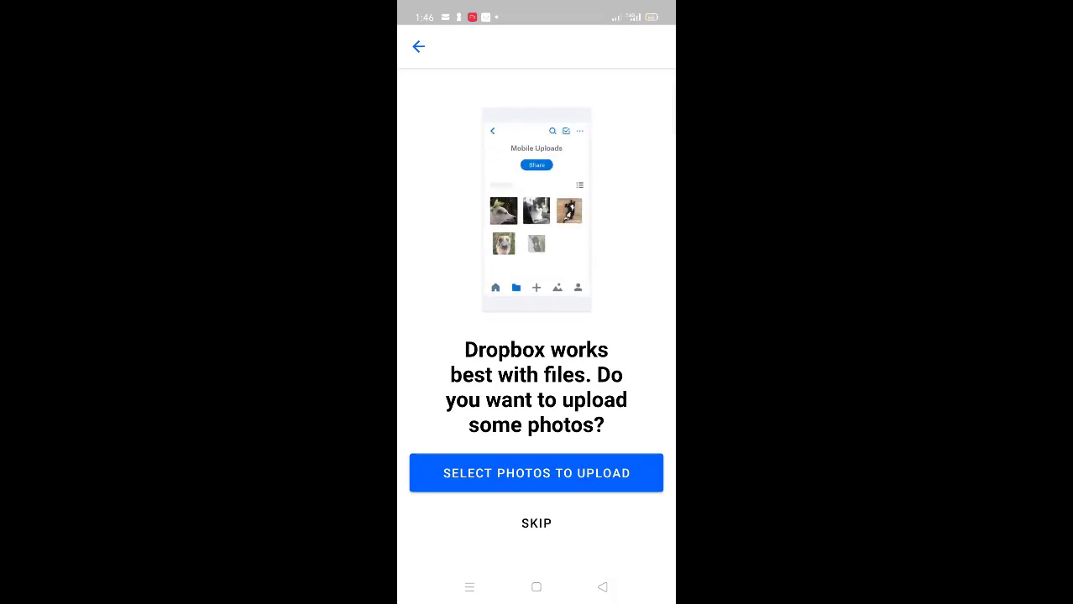
left_click(537, 524)
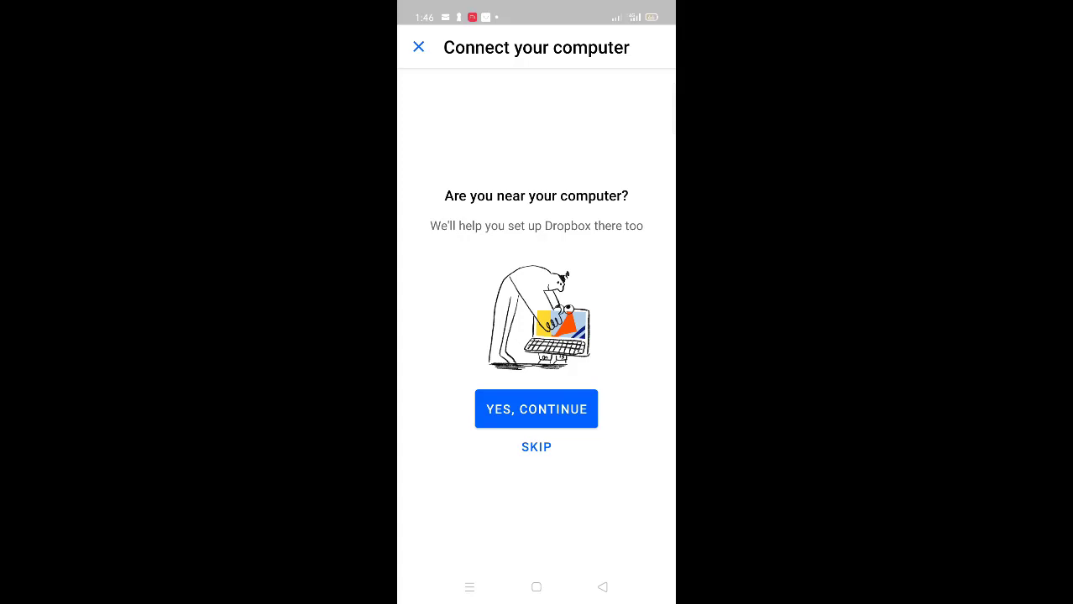
Step: Skip connecting a computer to reach the Dropbox file list
left_click(536, 448)
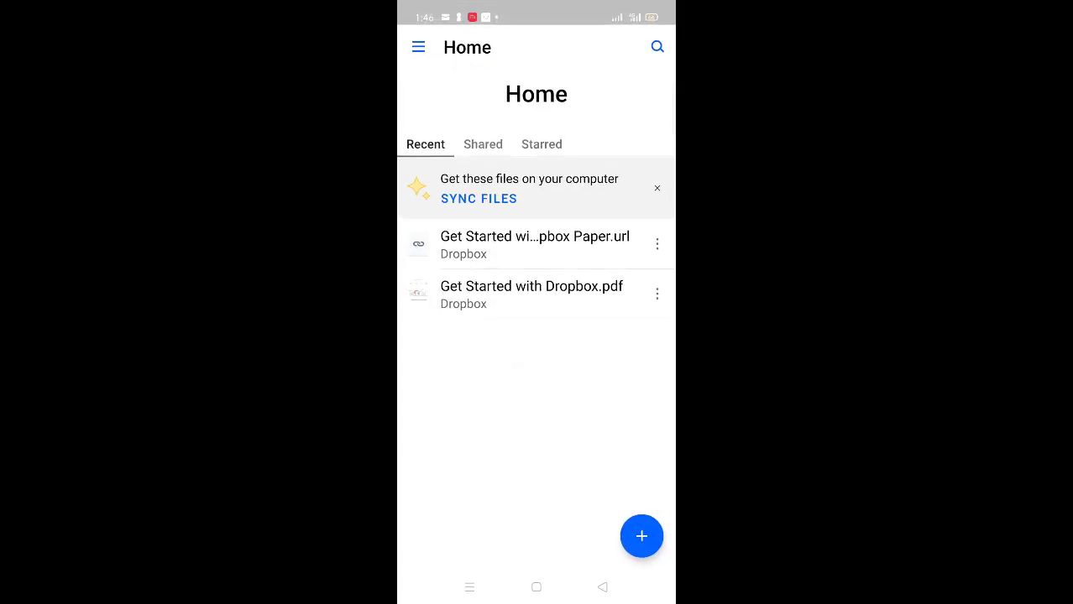
scroll(611, 312, "down", 1)
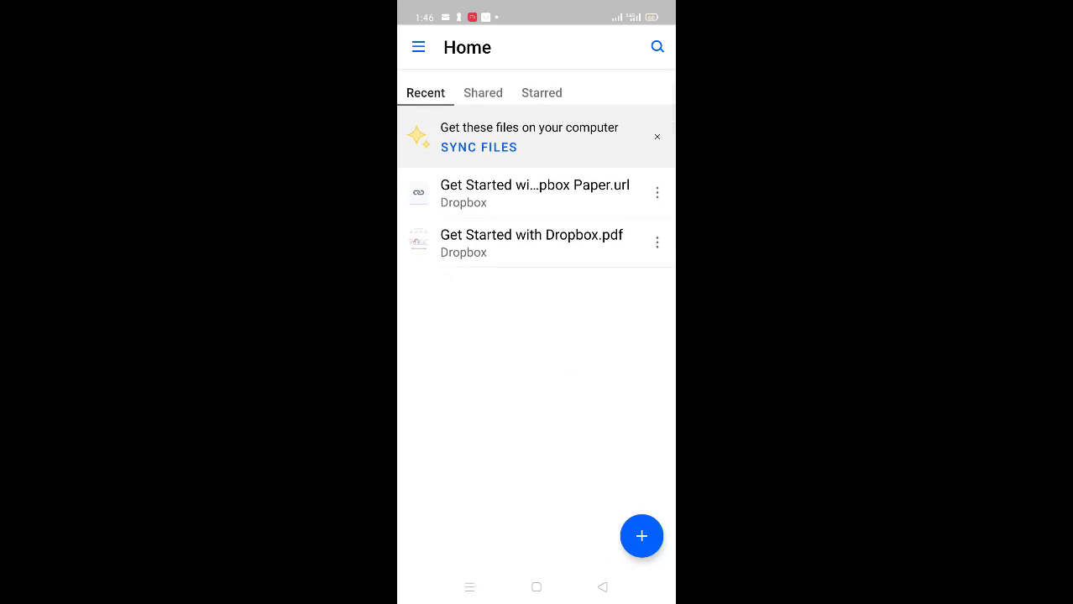
scroll(570, 322, "up", 1)
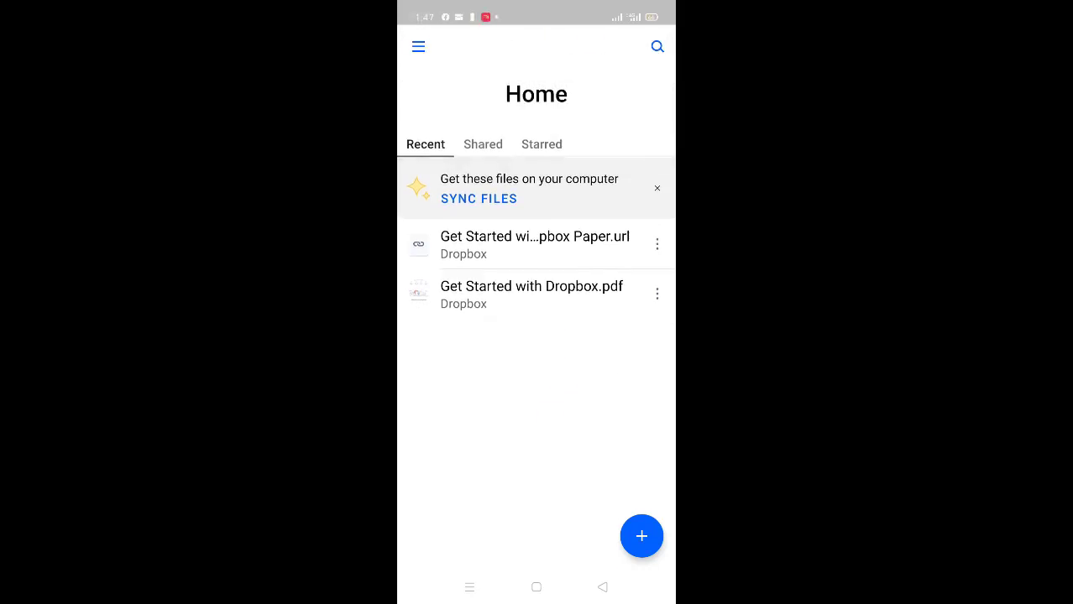
Step: Upload the 05:01 video from the phone gallery into Dropbox, allowing media access
left_click(642, 536)
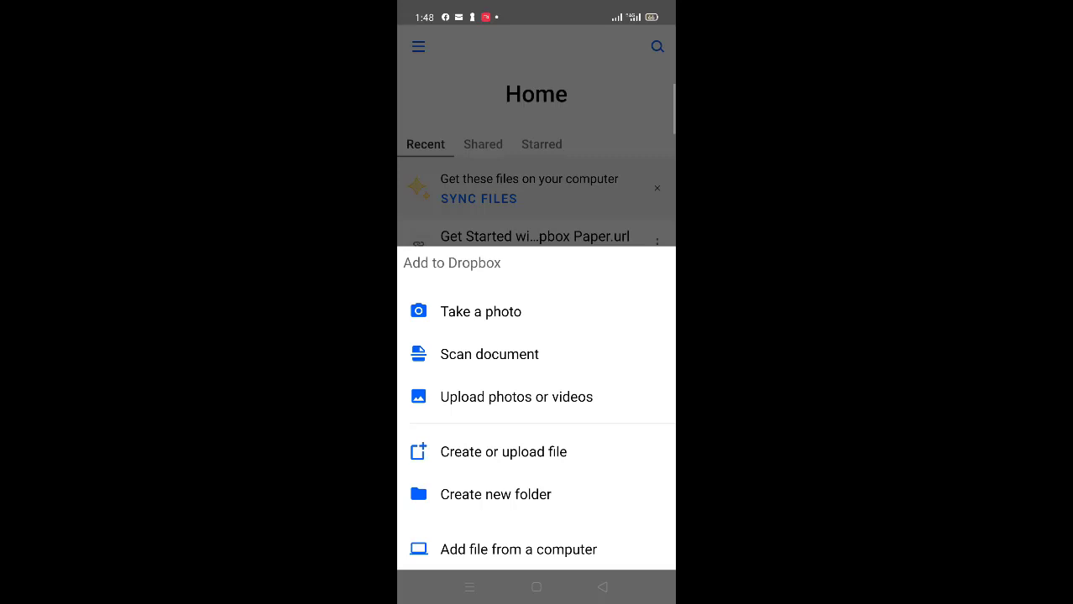
left_click(561, 407)
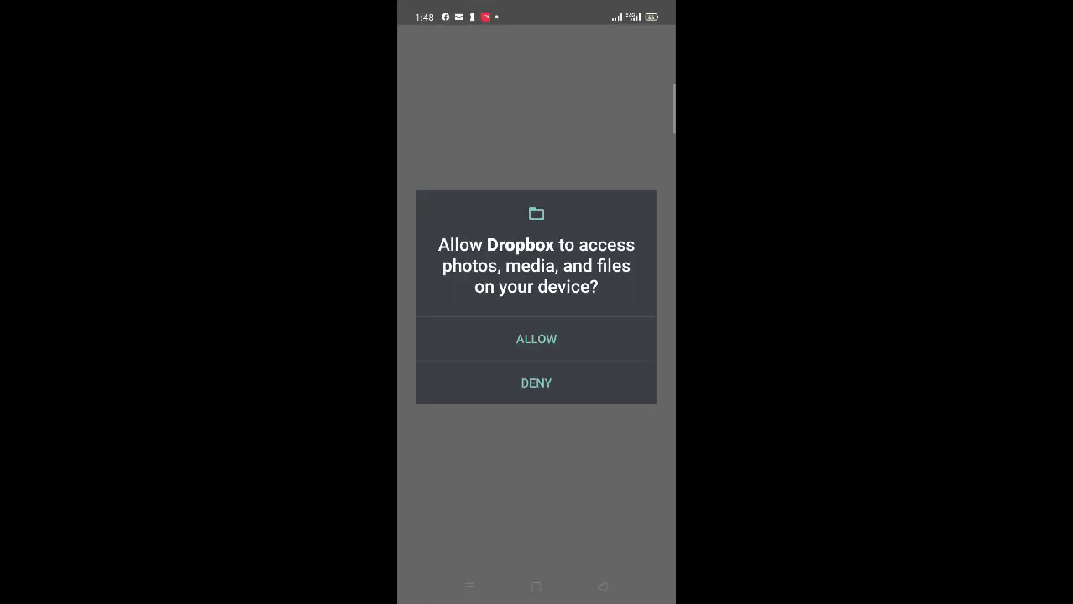
left_click(547, 342)
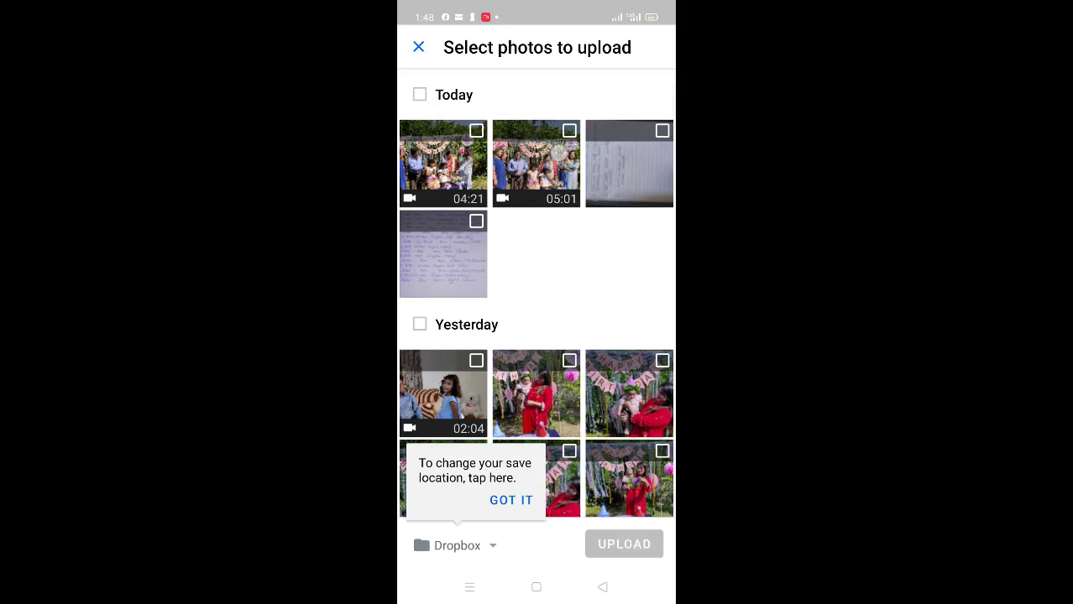
left_click(510, 501)
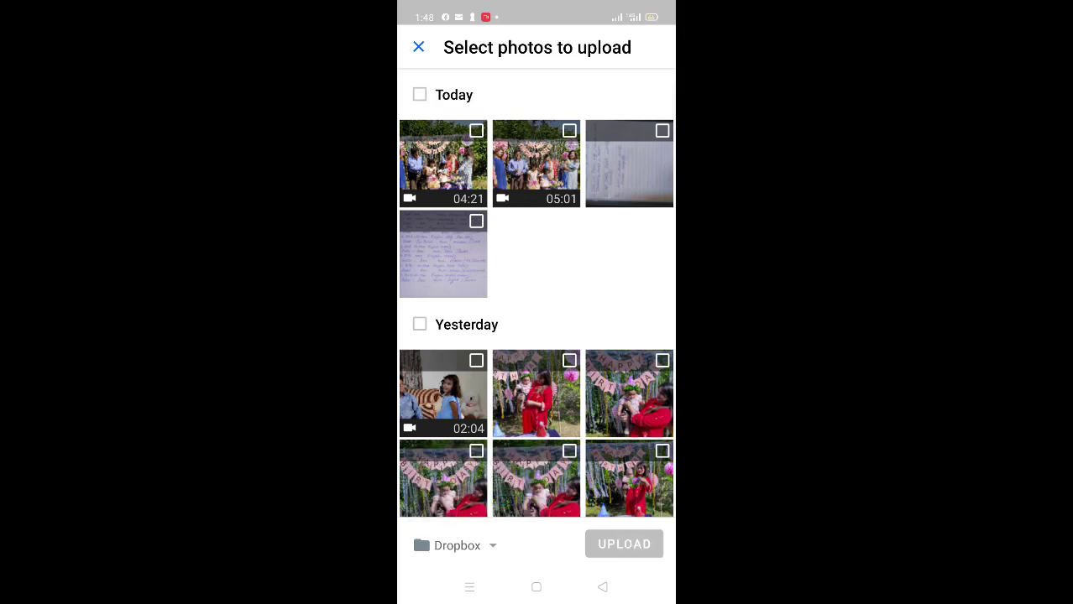
left_click(570, 131)
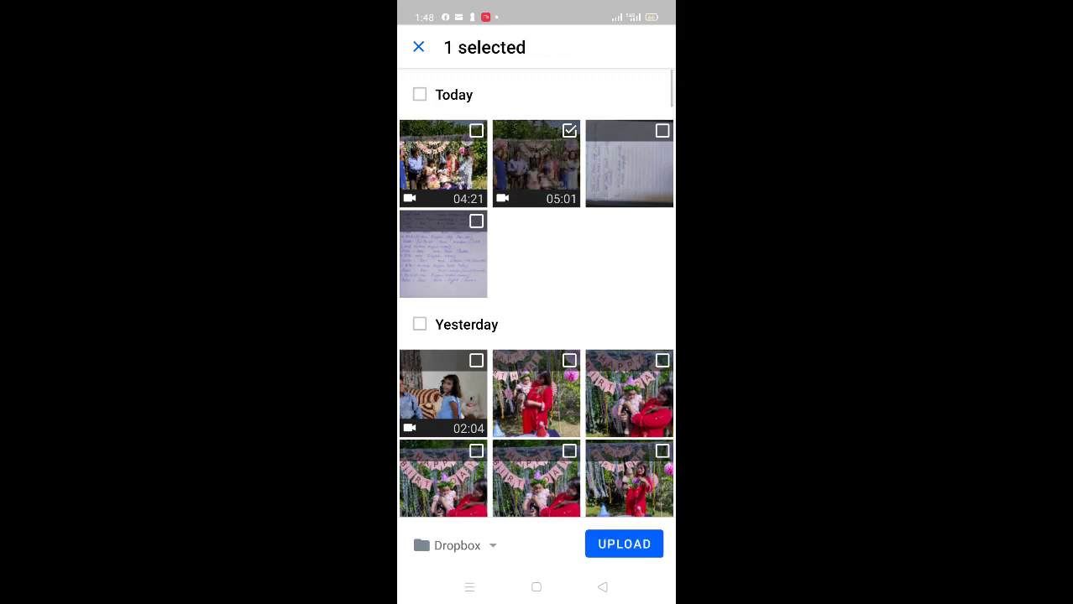
left_click(640, 547)
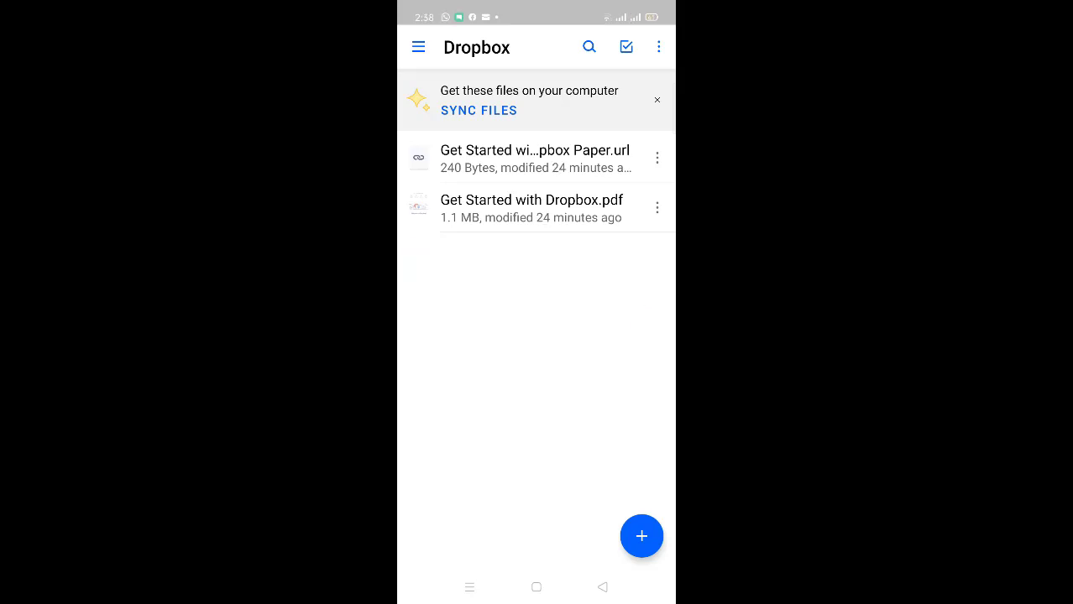
Step: Copy a share link for Get Started with Dropbox.pdf and return to the home screen
left_click(653, 211)
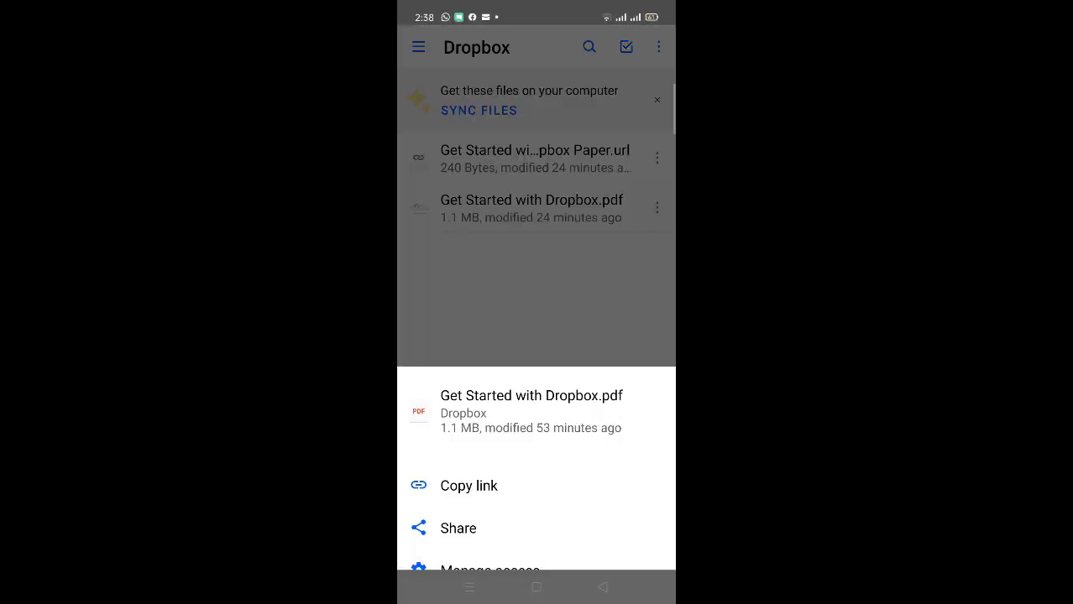
left_click_drag(548, 453, 546, 148)
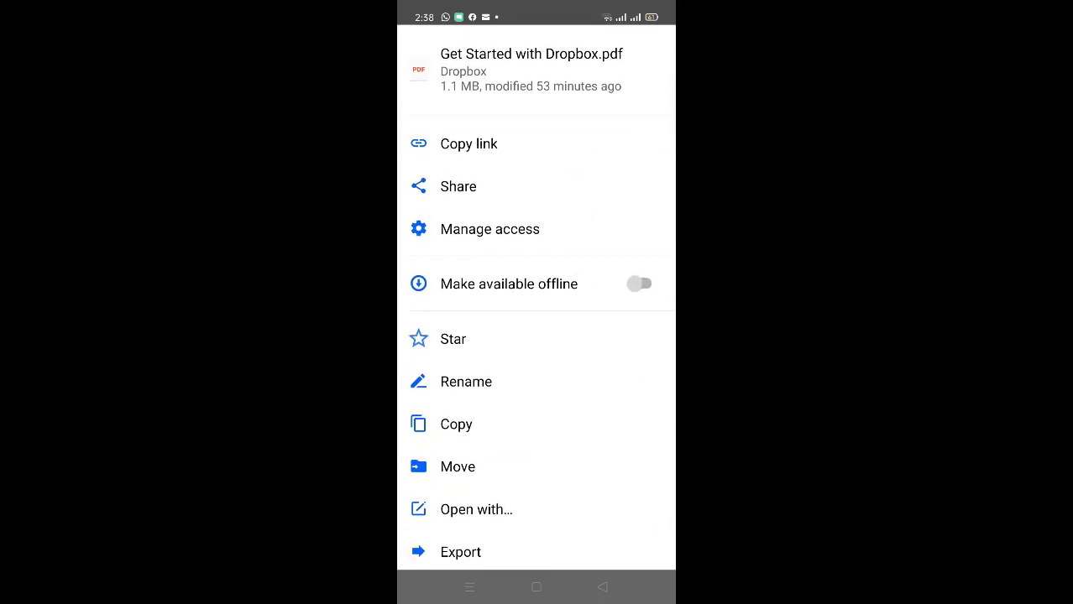
left_click(468, 144)
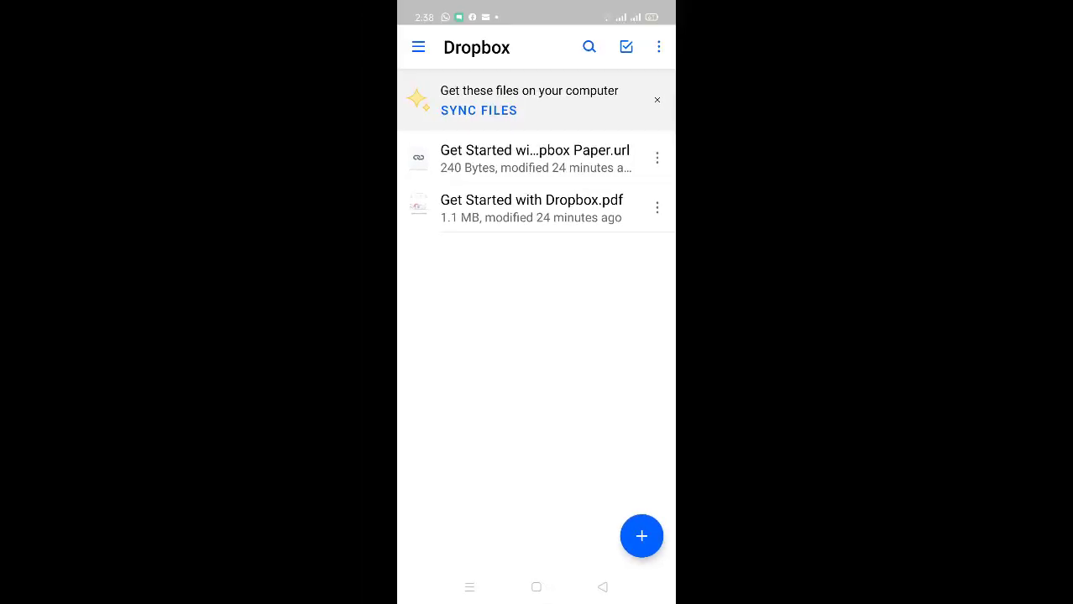
left_click(537, 588)
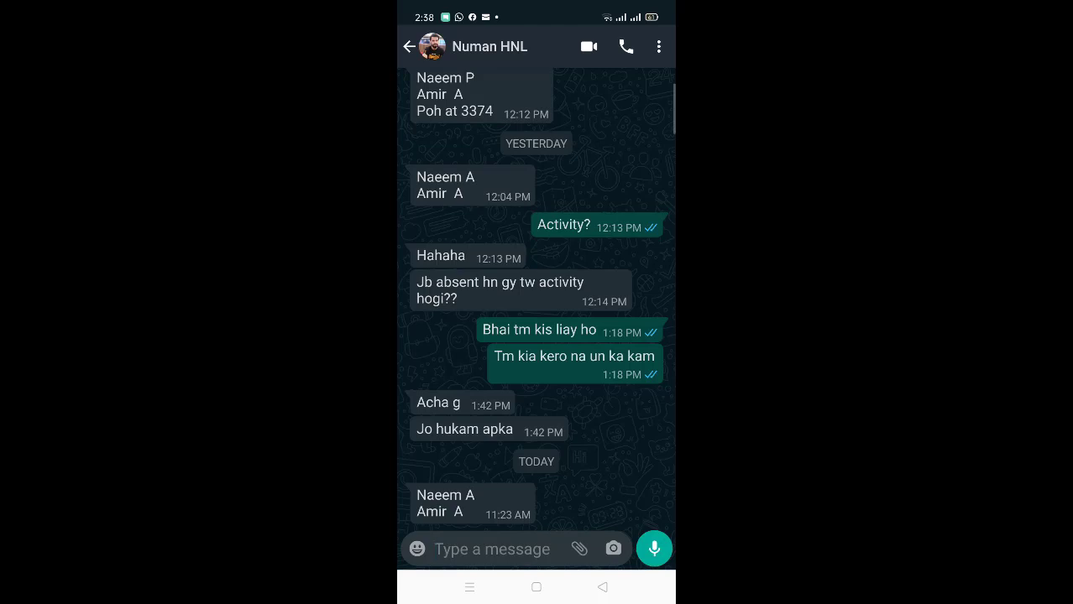
Step: Send the pasted Dropbox link for Get Started with Dropbox.pdf in the WhatsApp chat
left_click(409, 46)
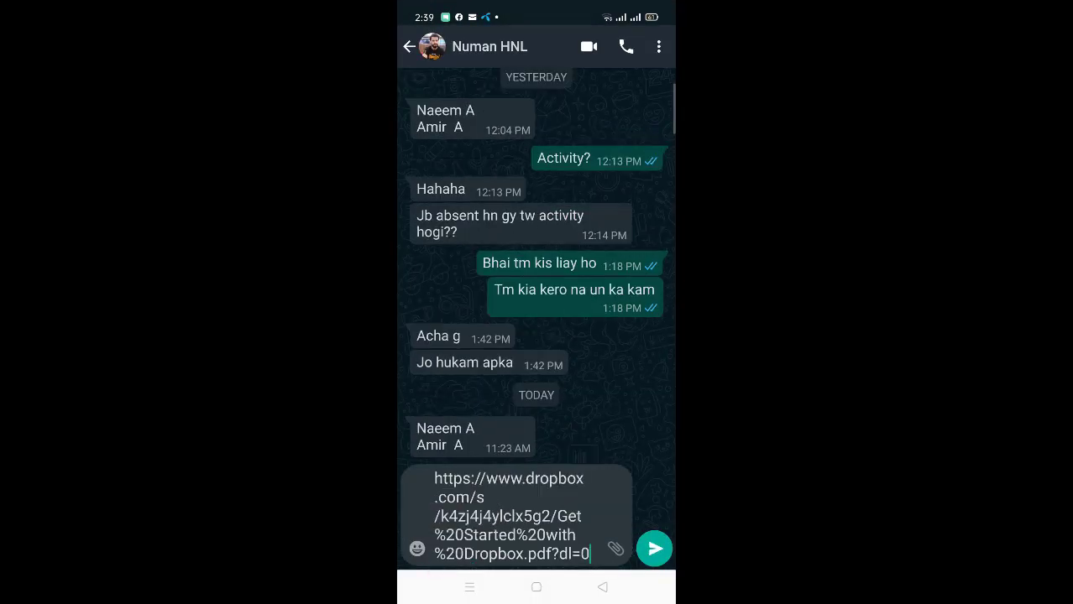
left_click(654, 549)
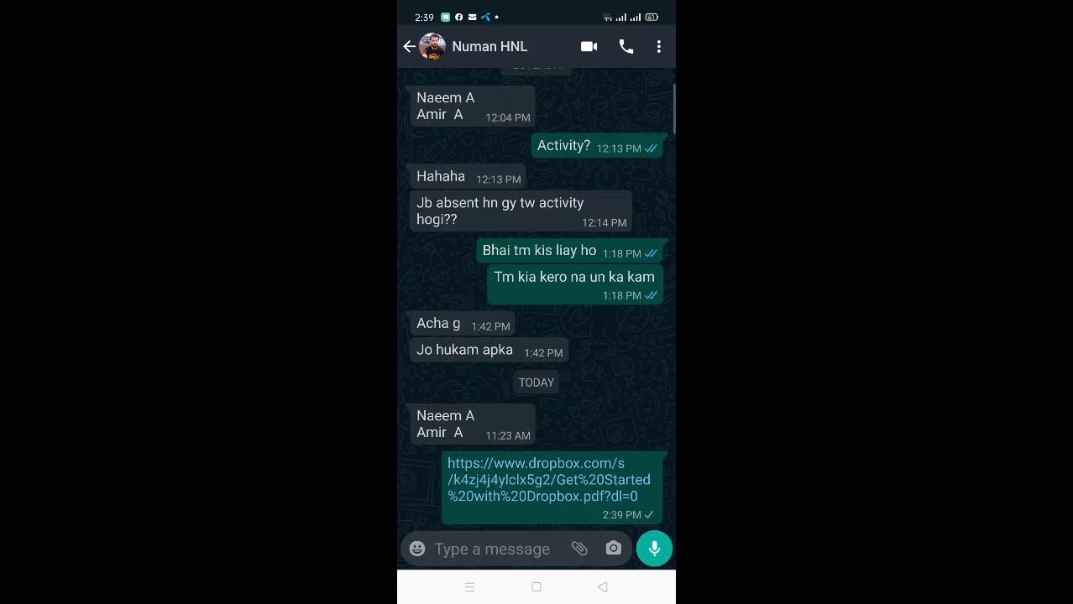